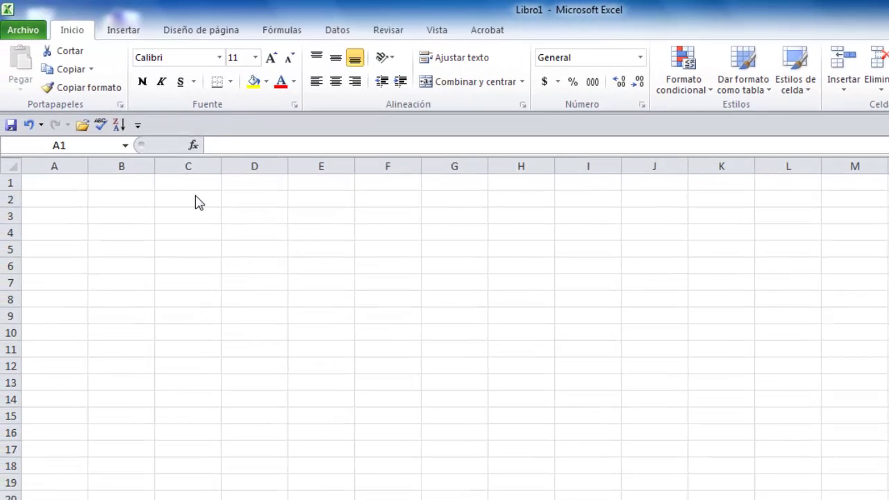
Step: Type the heading 'Instituto de Ingeniería' into cell C2 and confirm it
left_click(194, 200)
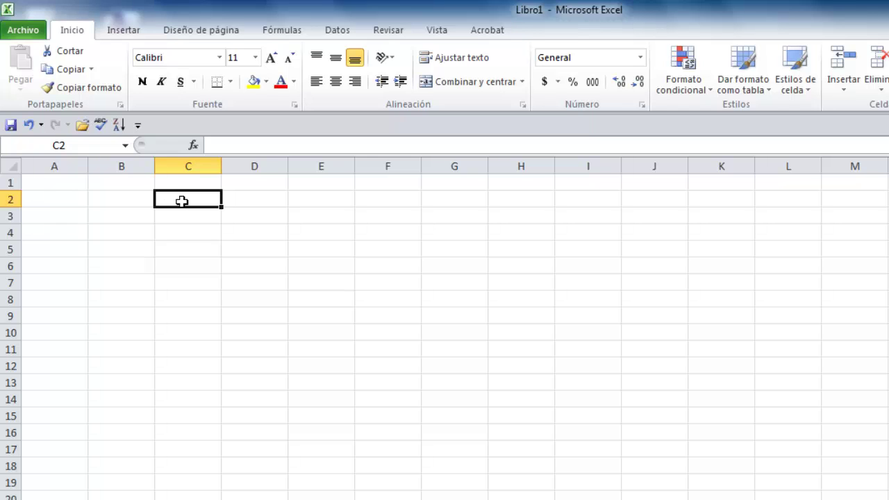
type("Instituto de Ingeniería")
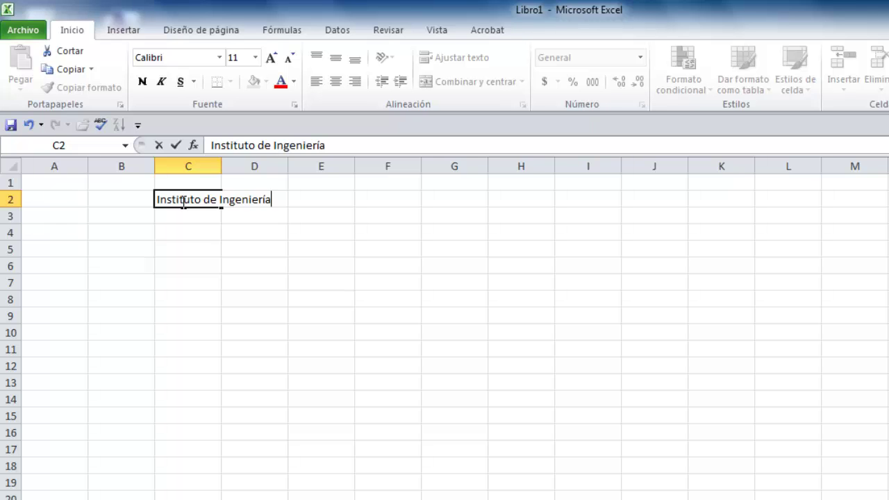
key("Return")
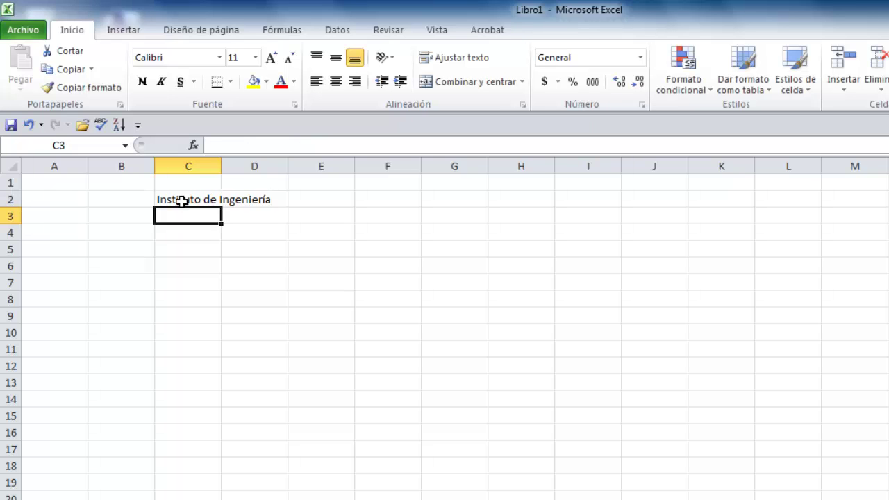
left_click(181, 201)
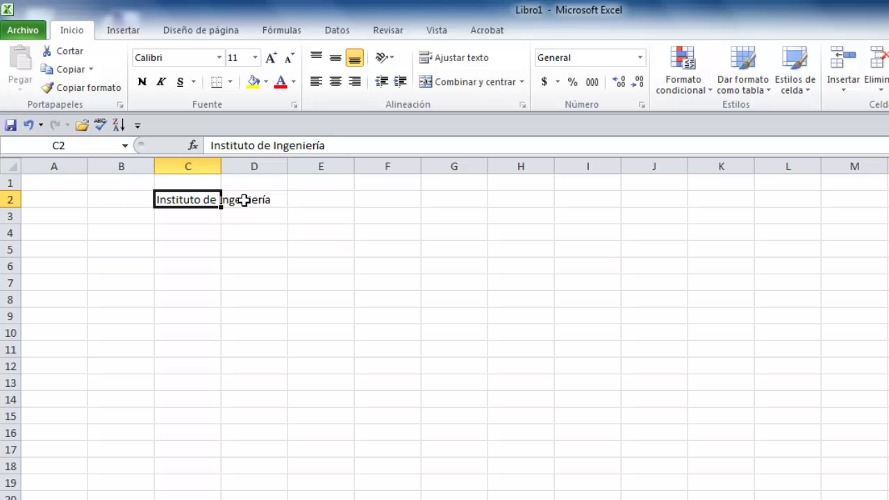
left_click(244, 200)
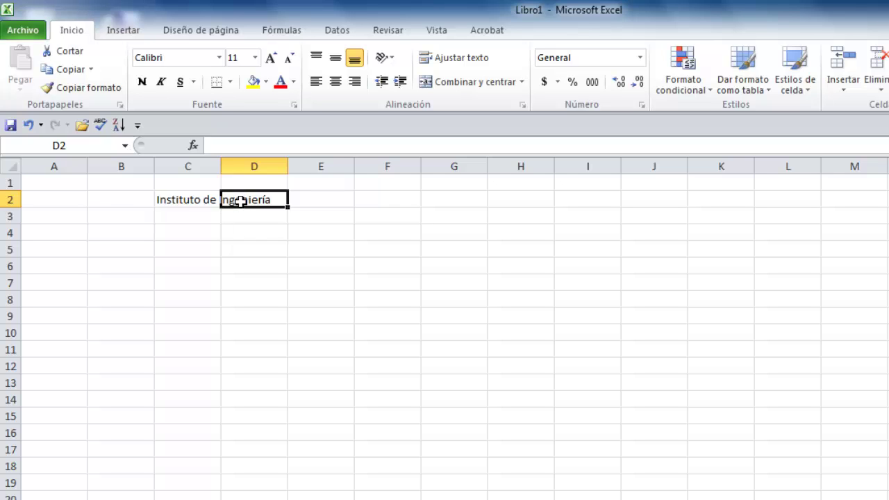
left_click(164, 200)
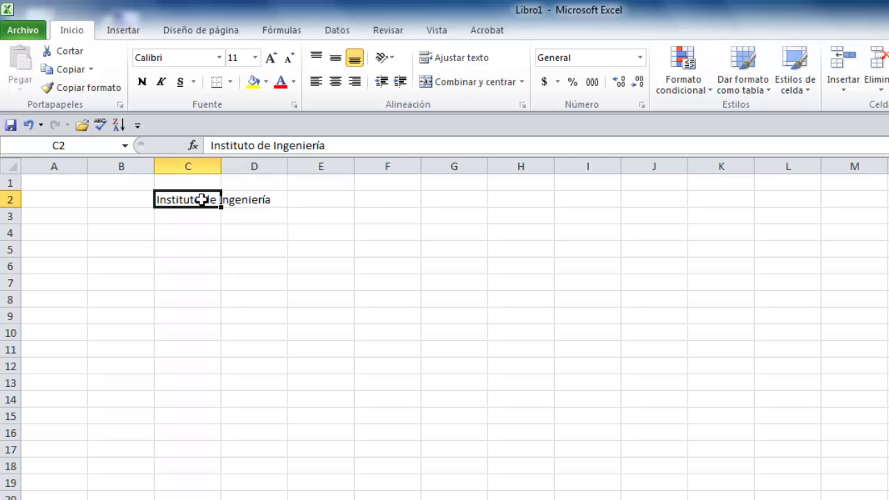
left_click(179, 232)
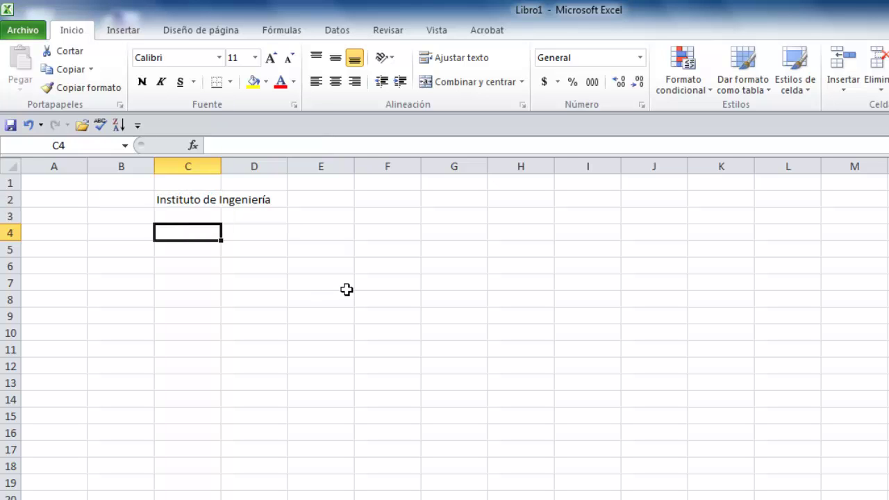
Step: Enter 'Coordinación de Sistemas de Cómputo' in C4 through the formula bar
left_click(211, 145)
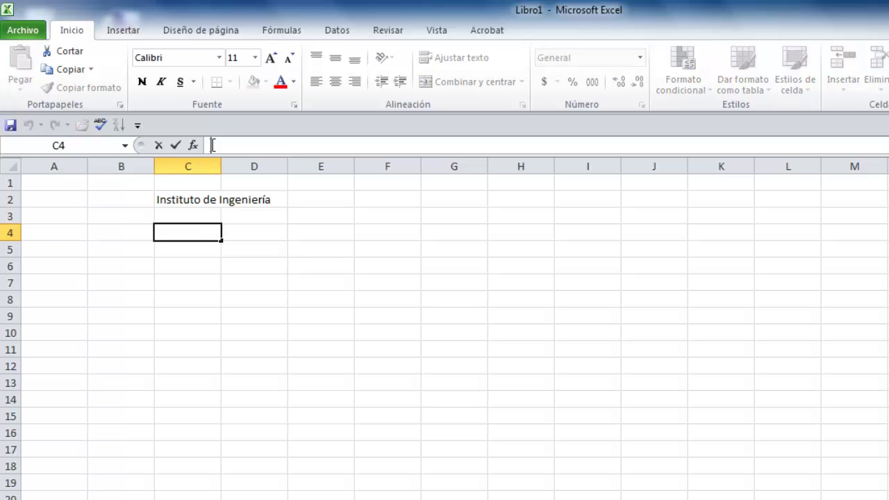
type("Coordinación de Sistemas de Cómputo")
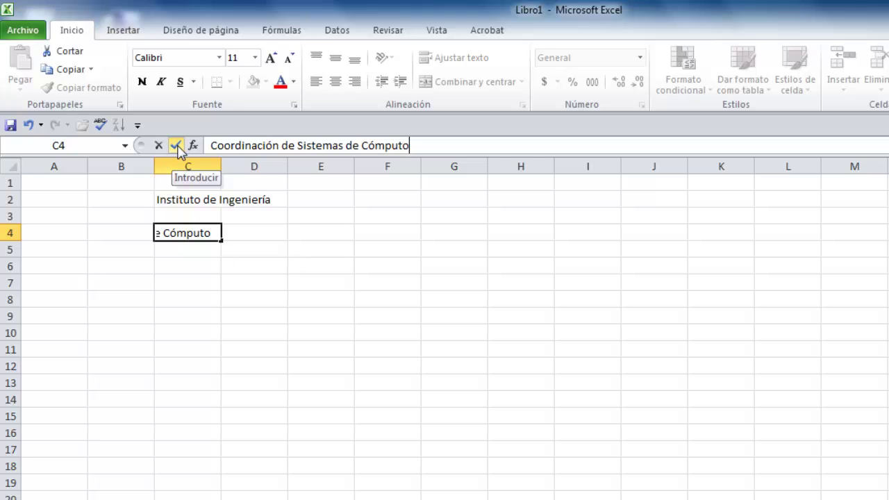
left_click(177, 146)
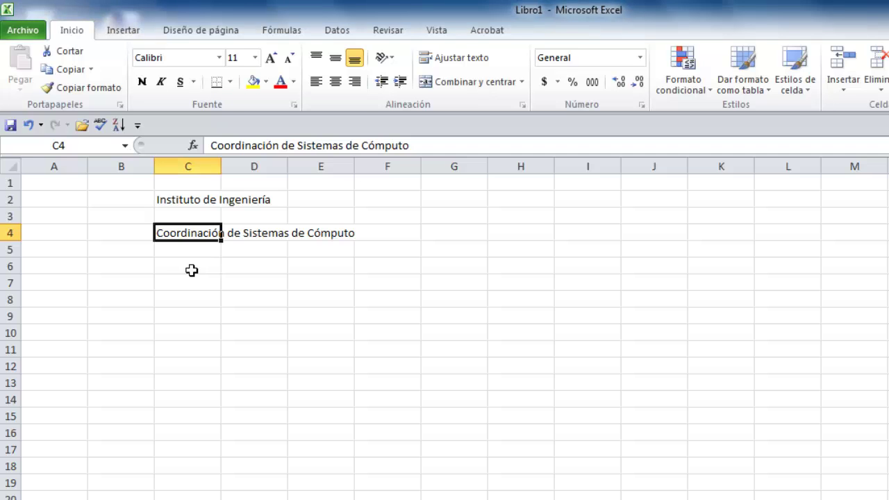
Step: Enter 100, 200 and 300 across C6, D6 and E6
left_click(188, 268)
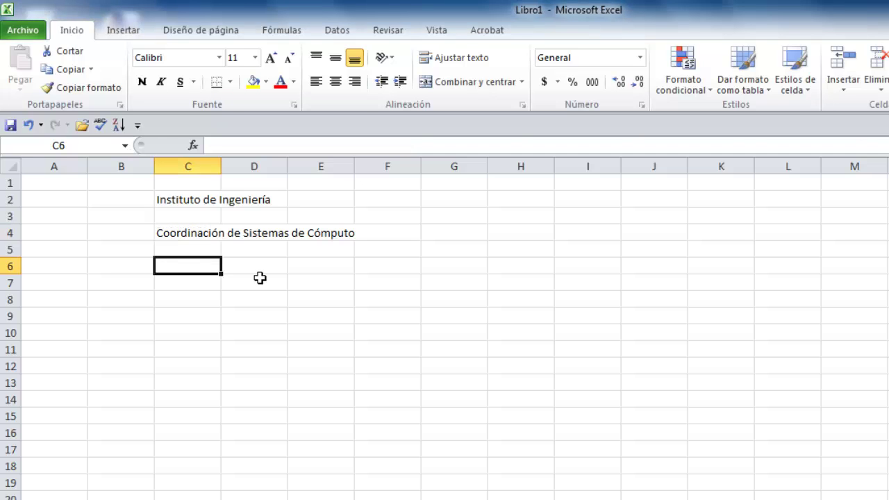
type("100")
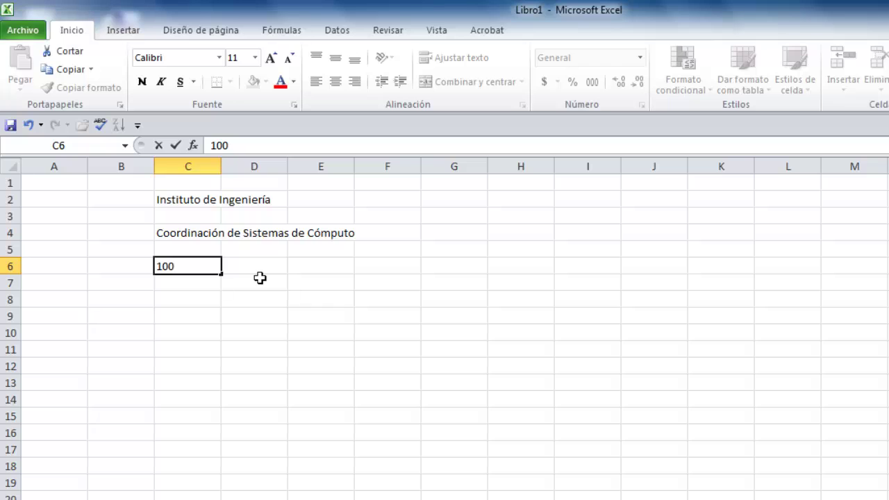
key("Tab")
type("200")
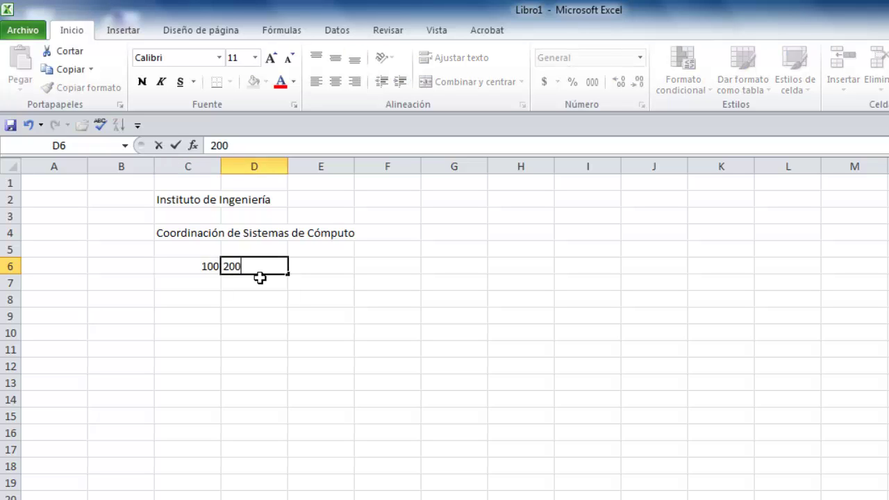
key("Tab")
type("300")
key("Tab")
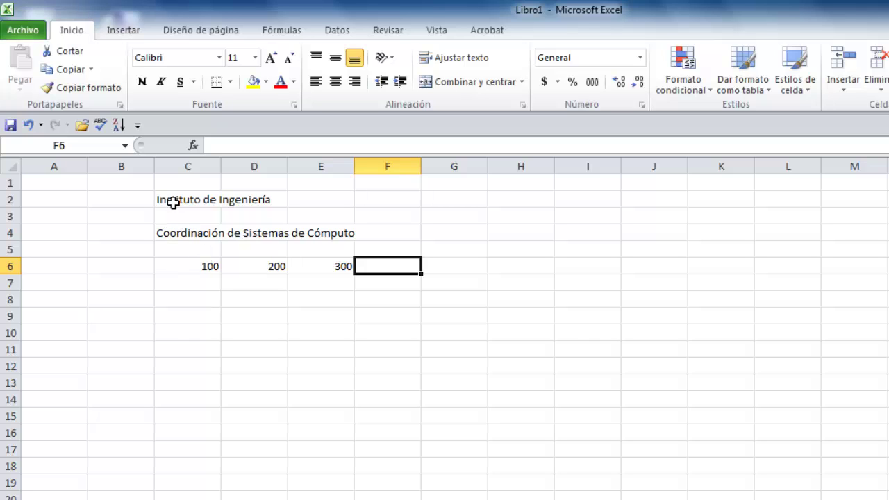
left_click(184, 265)
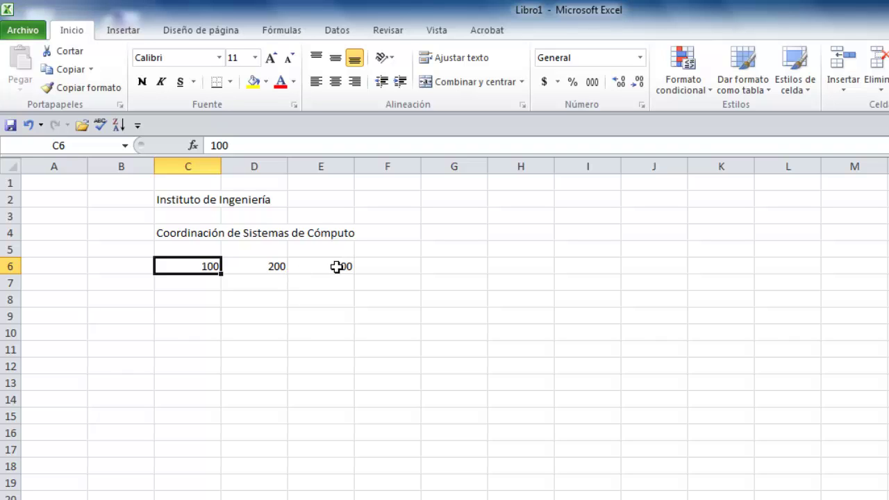
left_click(398, 268)
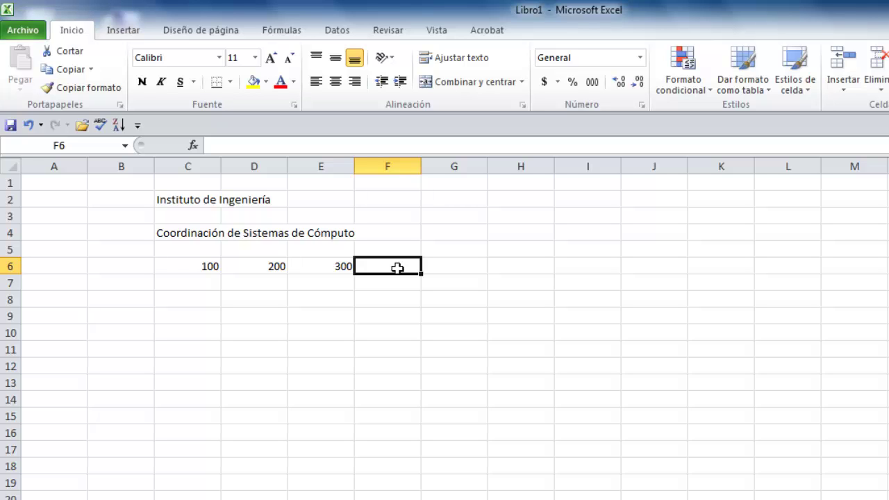
Step: Build the formula =C6+D6+E6 in F6 so it shows 600
type("=")
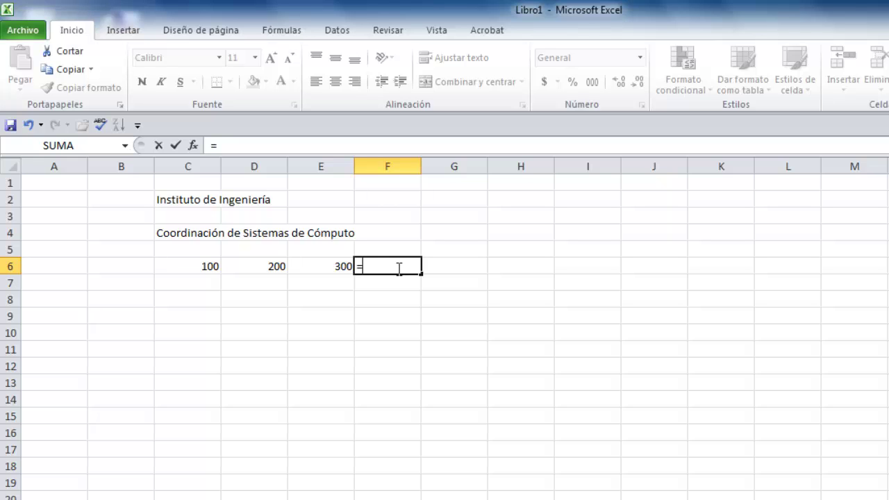
left_click(193, 263)
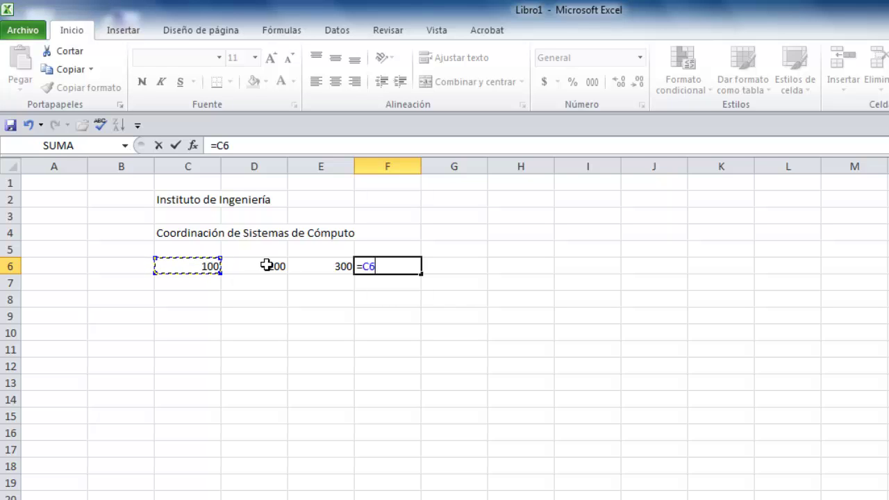
type("+")
left_click(267, 265)
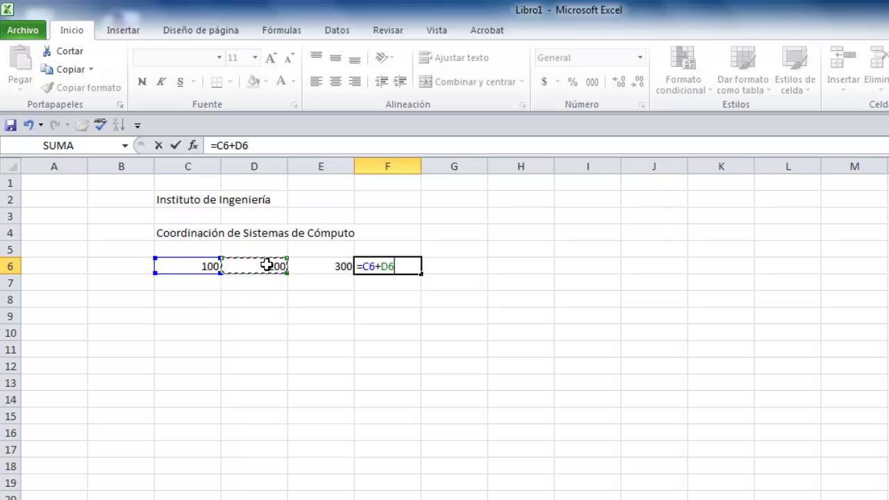
type("+")
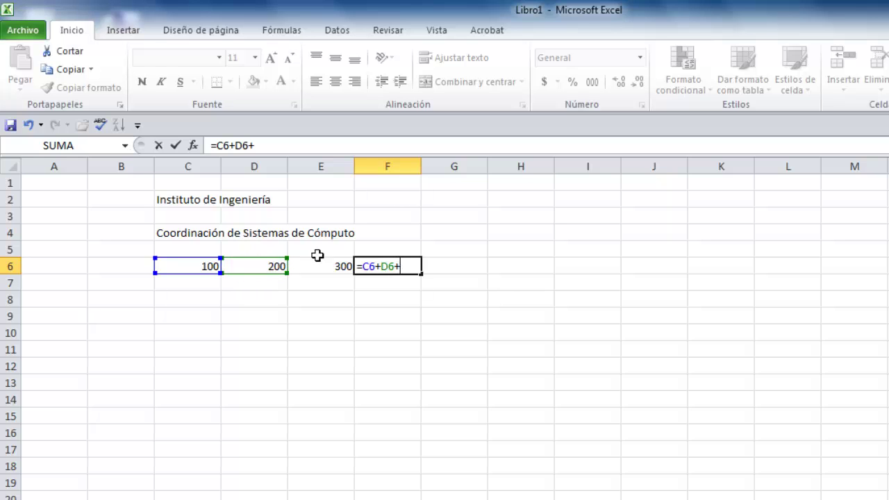
left_click(327, 266)
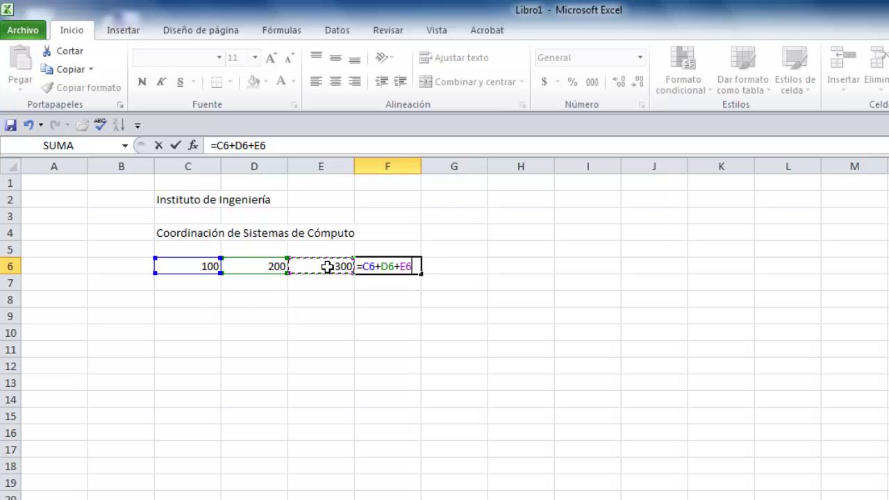
key("Return")
Step: Review the F6 formula in the formula bar and leave it unchanged
key("Up")
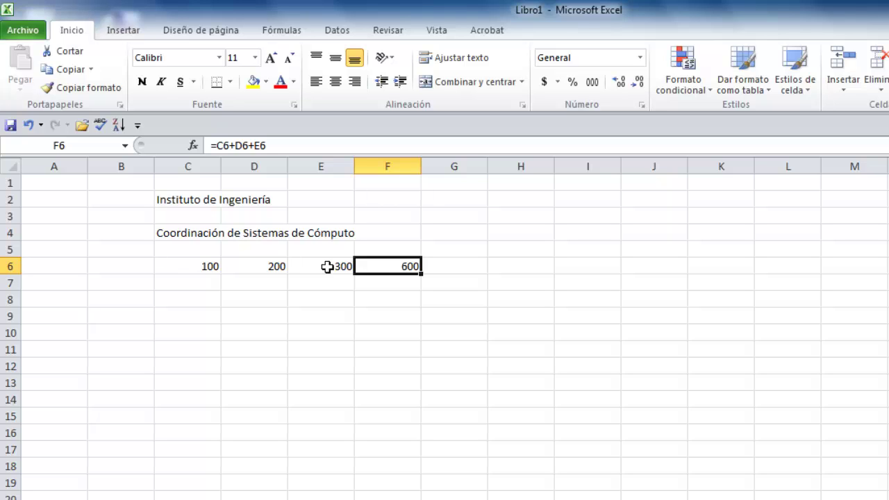
left_click(269, 144)
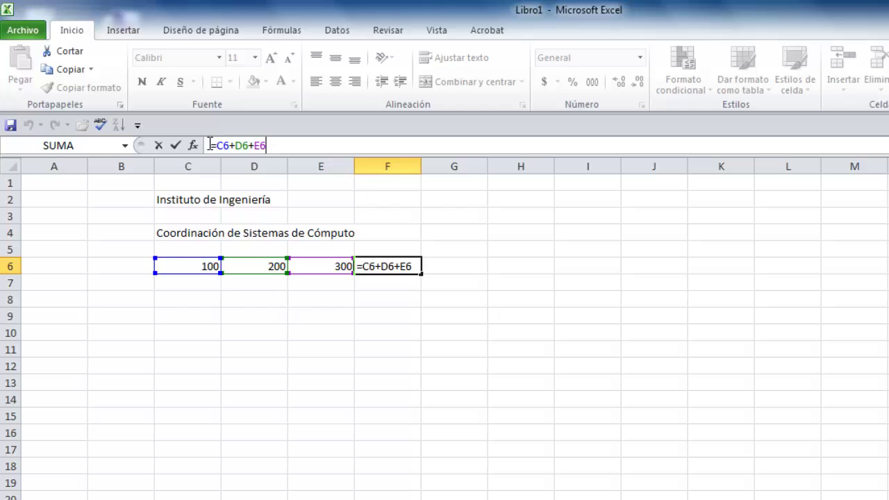
left_click_drag(210, 144, 266, 146)
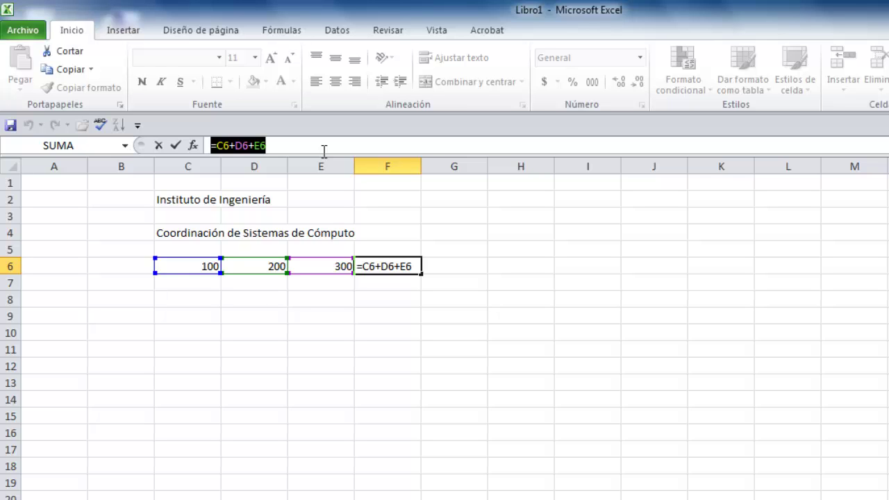
left_click(175, 145)
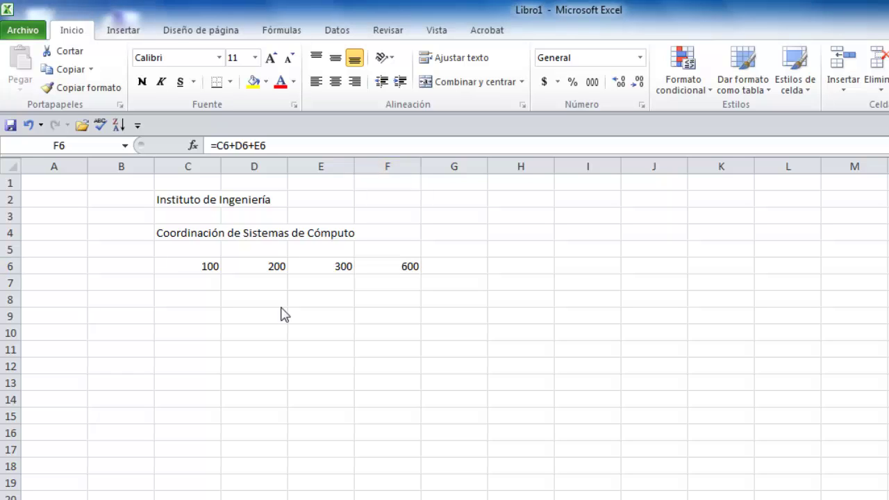
Step: Enter the pairs 1/2 and 4/3 in rows 8–9 of columns C and D, plus 5 in D10
left_click(206, 297)
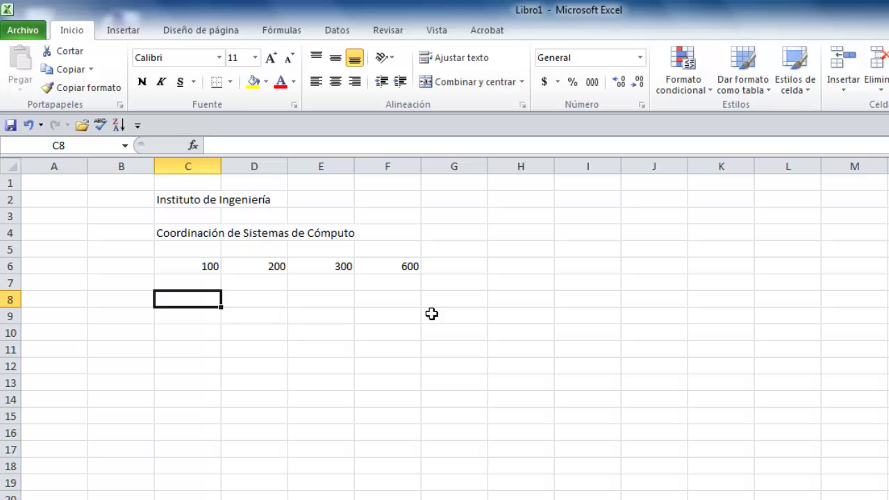
type("1")
key("Tab")
type("2")
key("Return")
type("3")
key("Tab")
key("Left")
Step: Complete C10:D12 with the number pairs 6/5, 8/7 and 9/10
key("Left")
type("4")
key("Tab")
key("Return")
type("5")
key("Left")
type("6")
key("Tab")
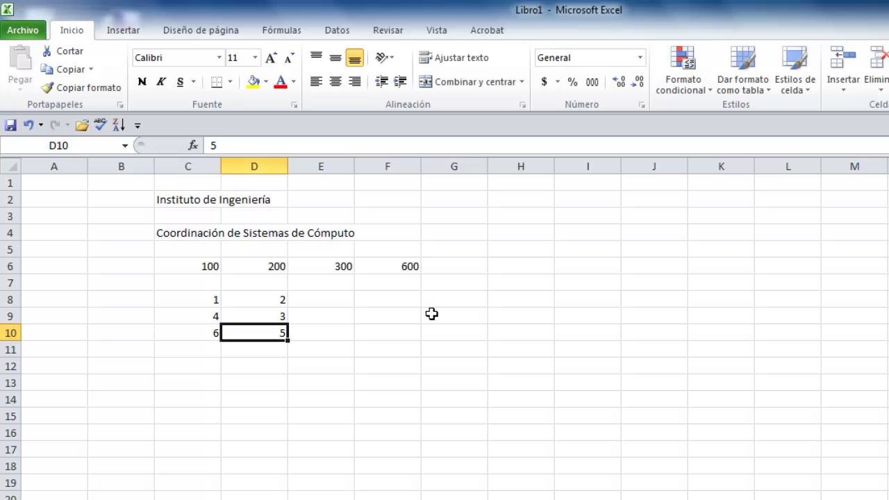
key("Down")
type("7")
key("Left")
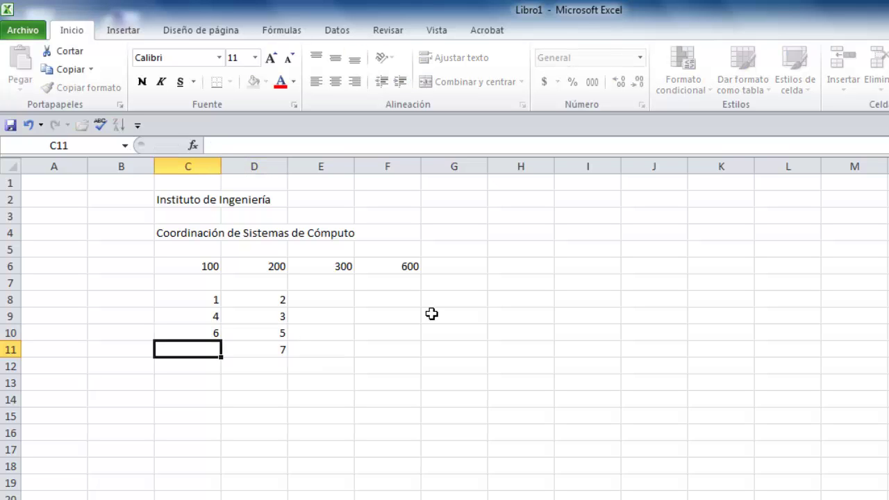
type("8")
key("Tab")
key("Return")
type("9")
key("Tab")
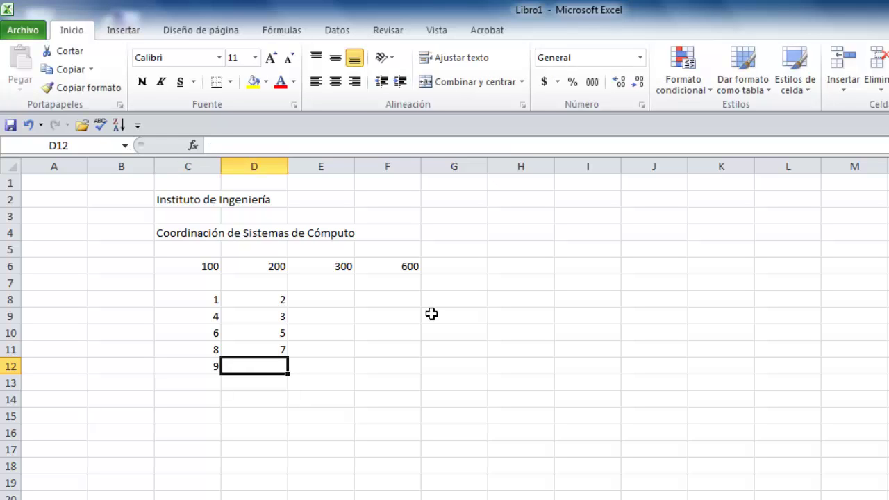
type("10")
key("Tab")
key("Up")
key("Up")
key("Up")
key("Up")
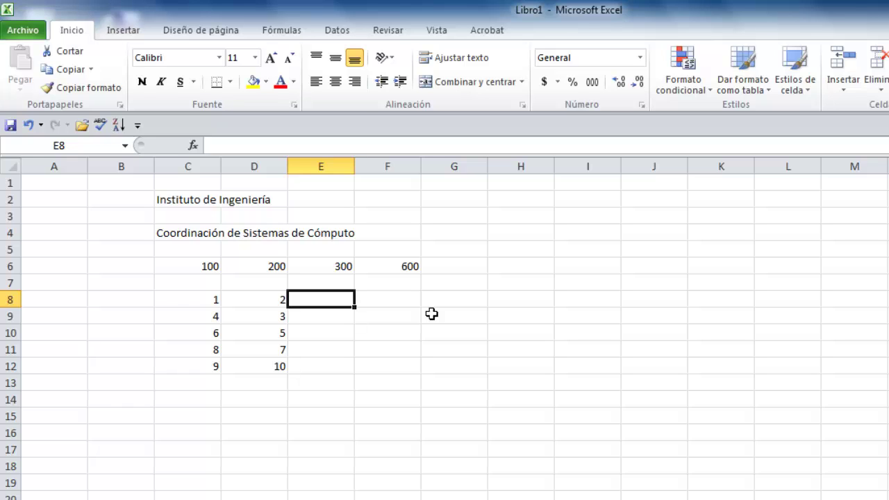
Step: Put the subtraction formula =C8-D8 in E8, giving -1
type("=")
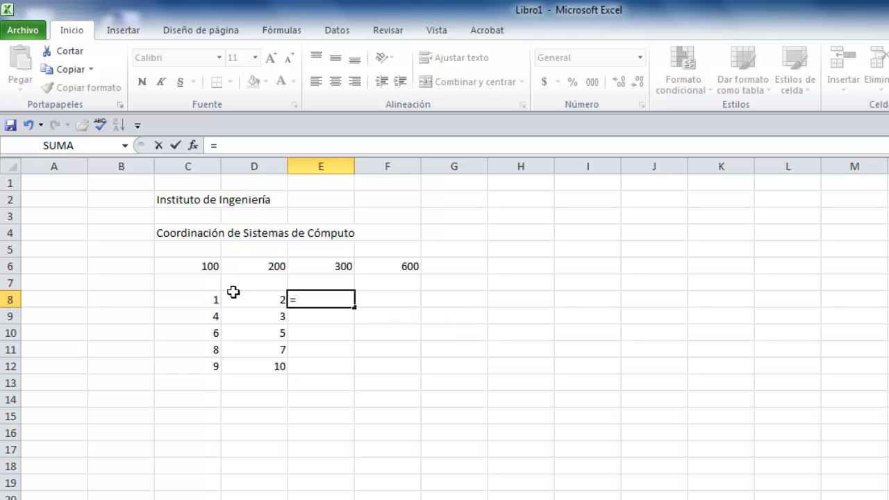
left_click(201, 297)
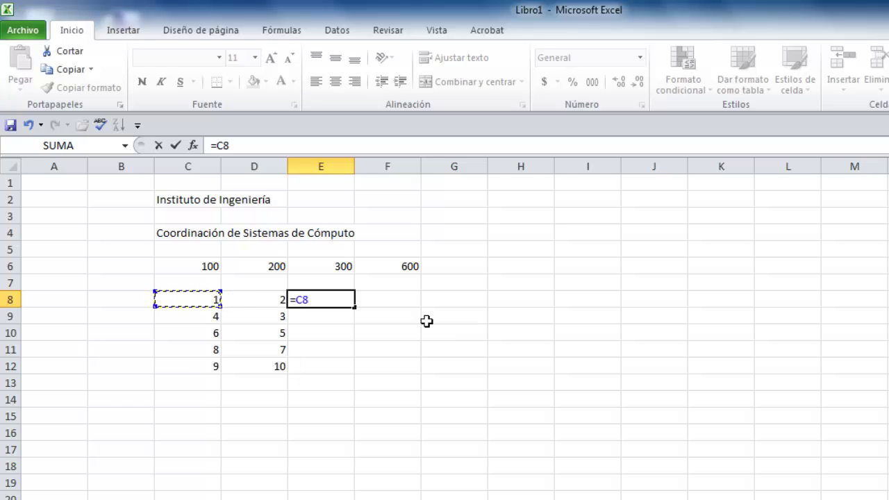
type("-")
left_click(256, 297)
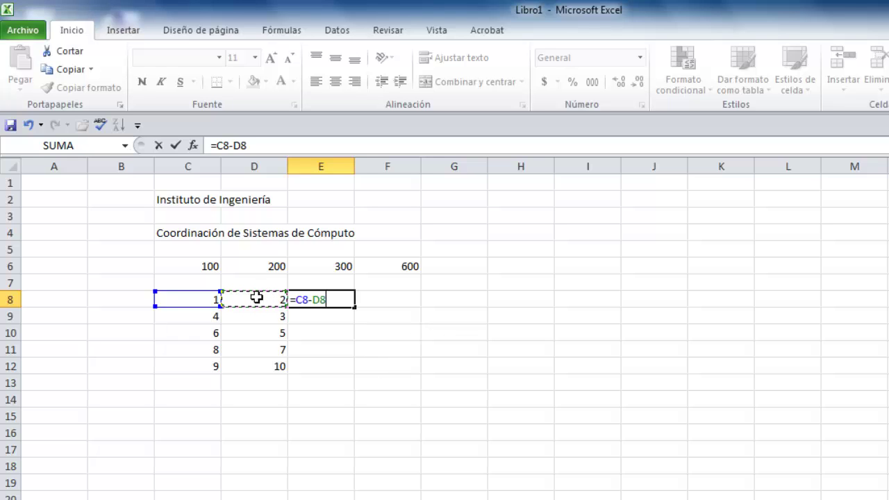
key("Return")
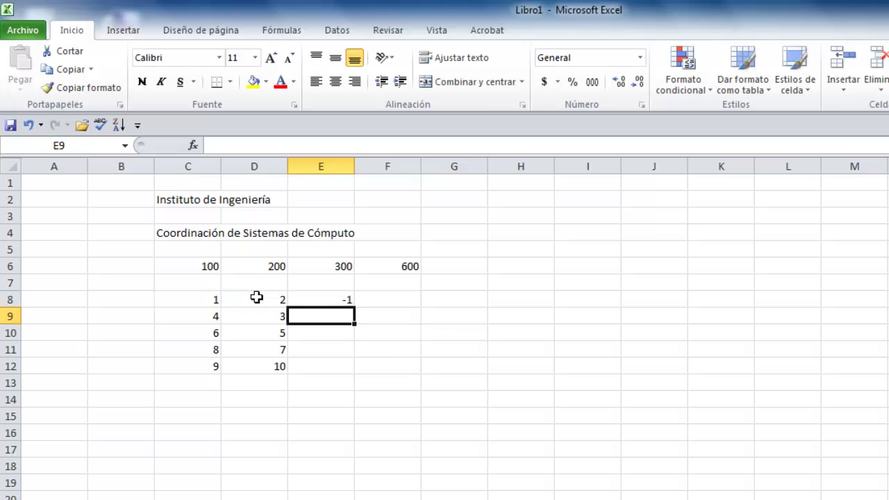
key("Up")
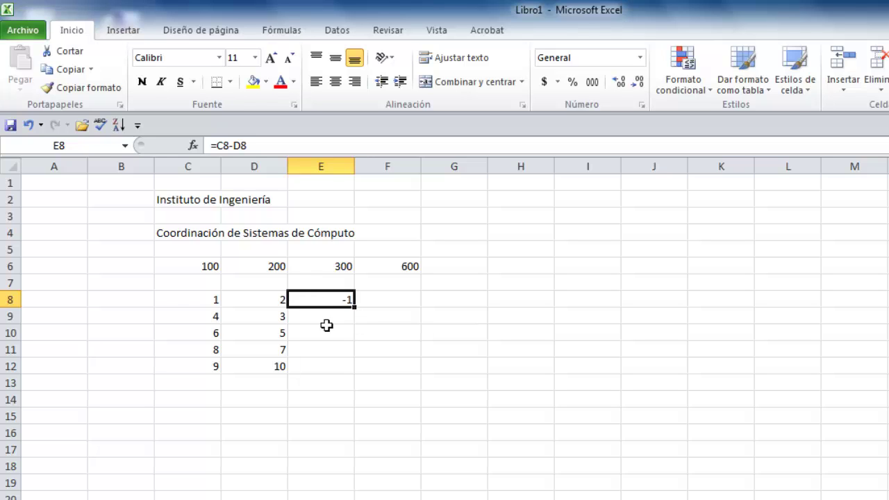
left_click(317, 314)
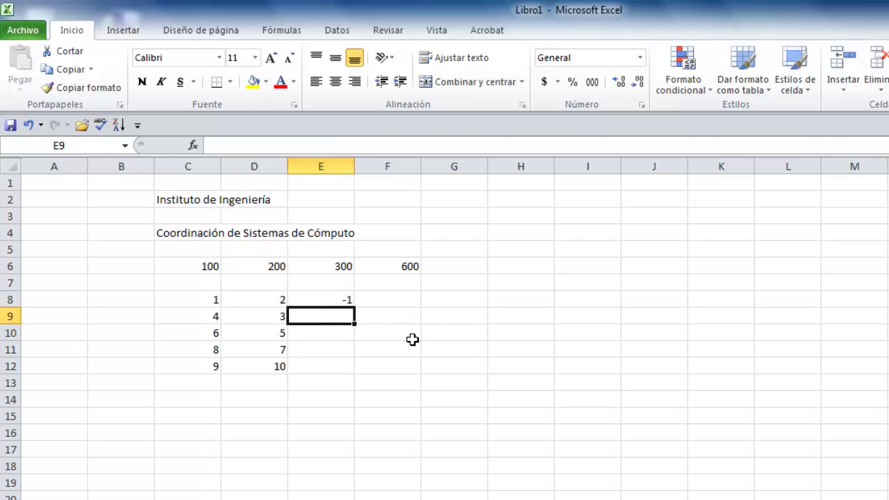
Step: Enter =C9*D9 in E9 to multiply 4 by 3
type("=")
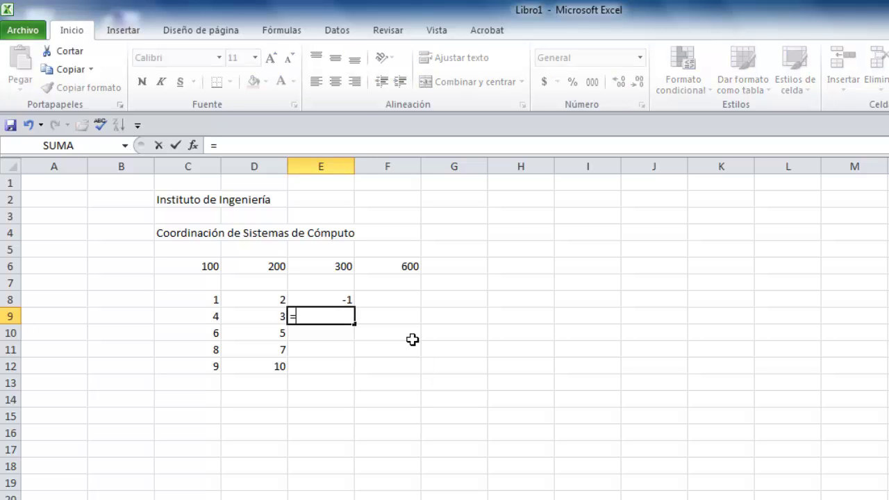
left_click(213, 314)
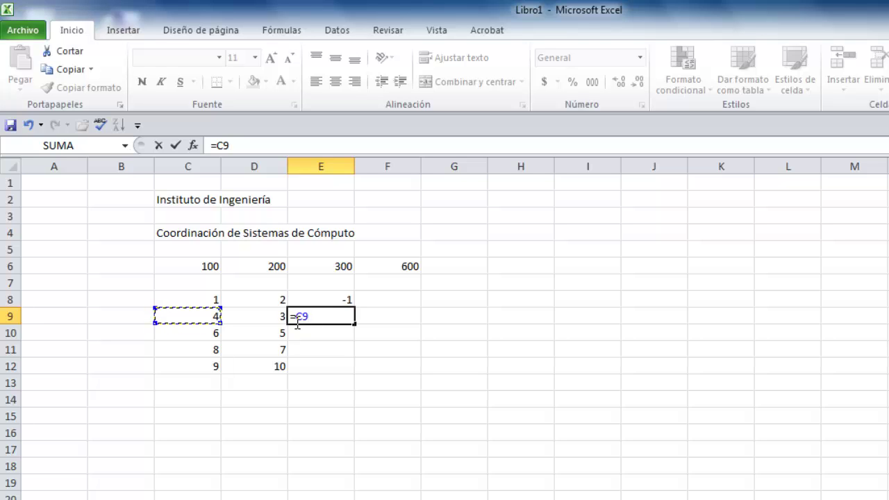
type("*")
left_click(245, 316)
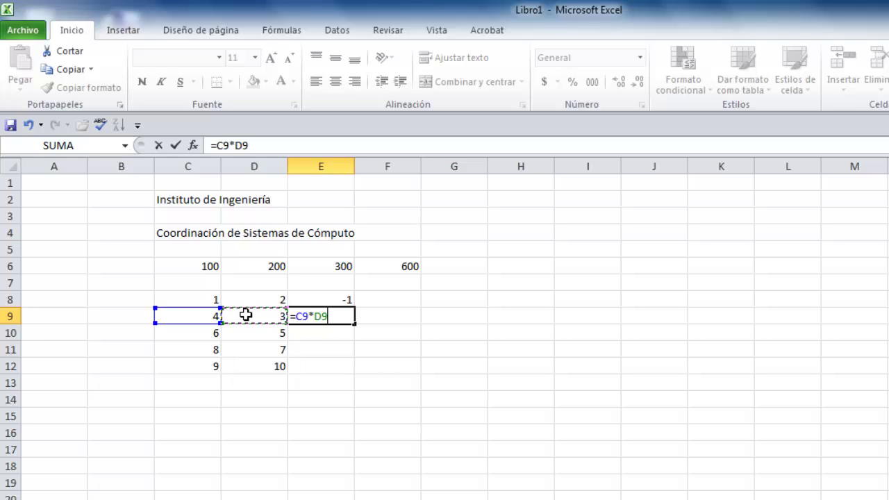
key("Return")
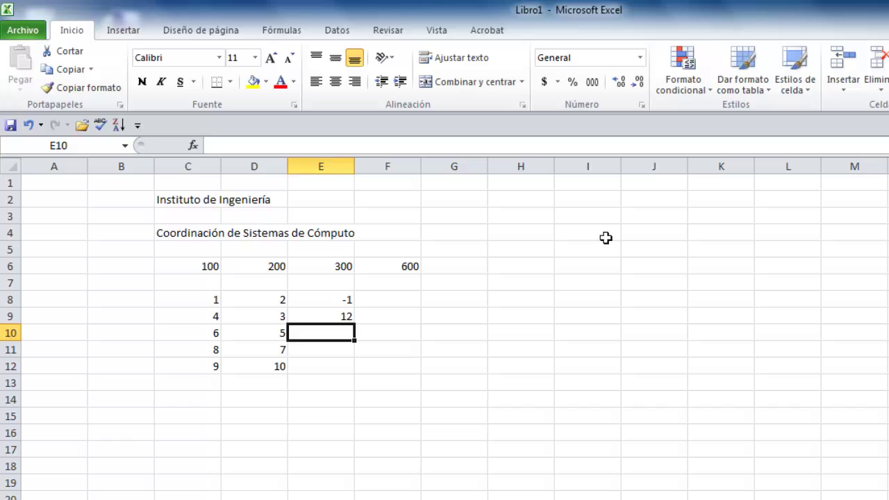
Step: Enter =C10/D10 in E10 to divide 6 by 5
type("=")
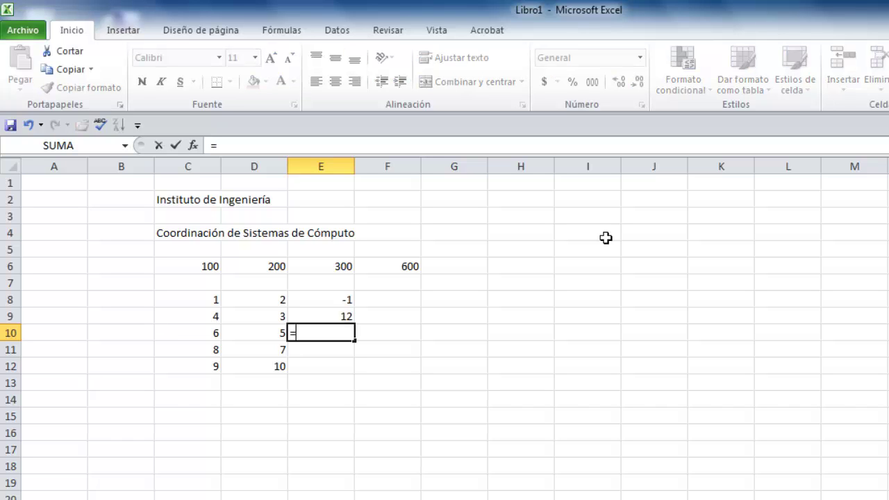
left_click(202, 333)
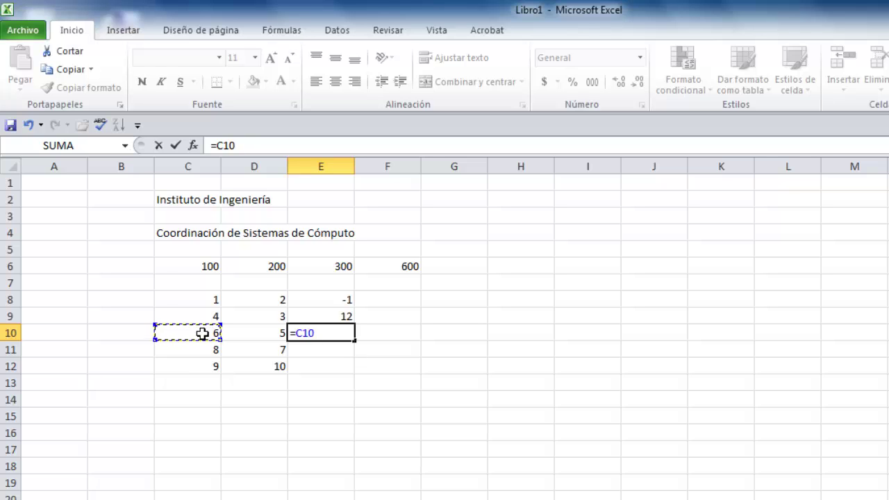
type("/")
left_click(252, 333)
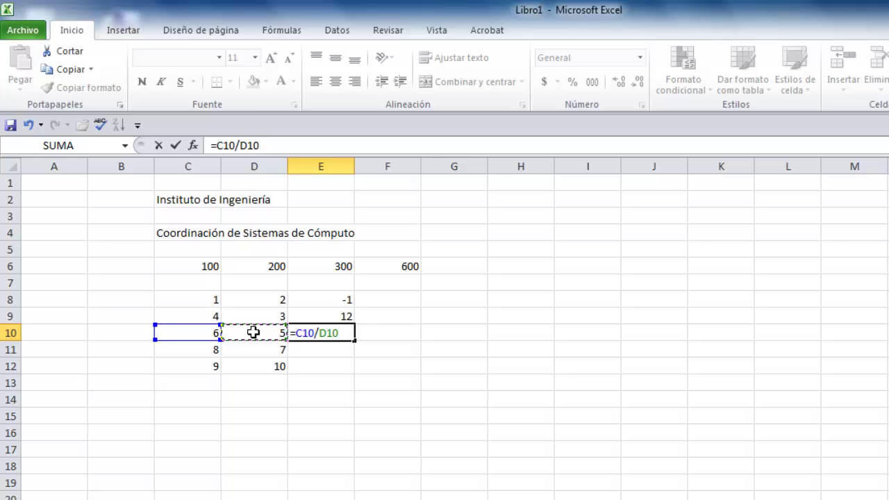
key("Return")
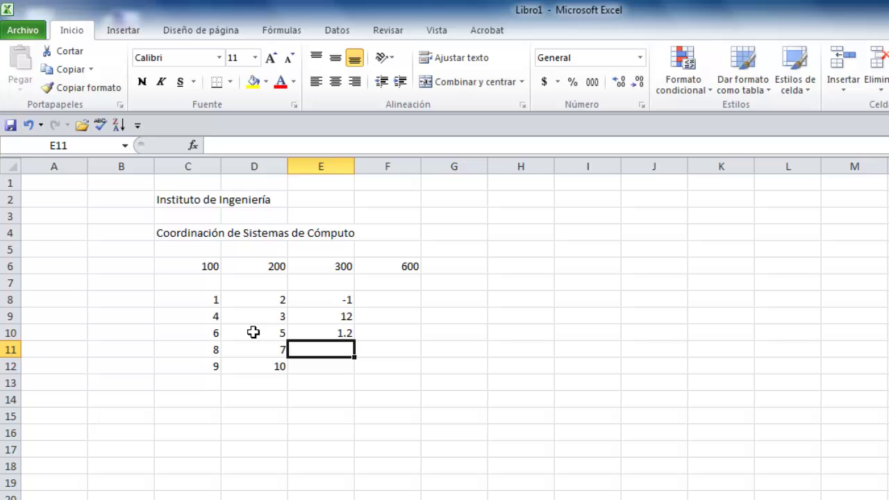
Step: Enter =C11^D11 in E11 to raise 8 to the power 7
type("=")
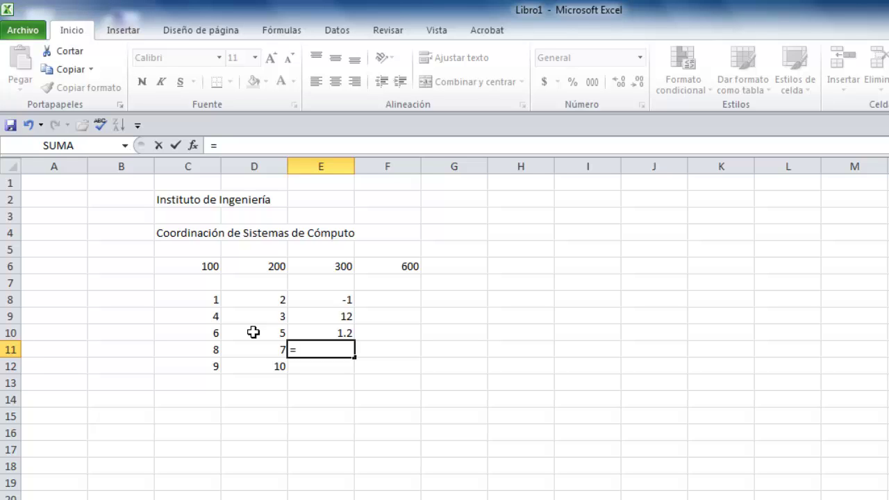
left_click(210, 349)
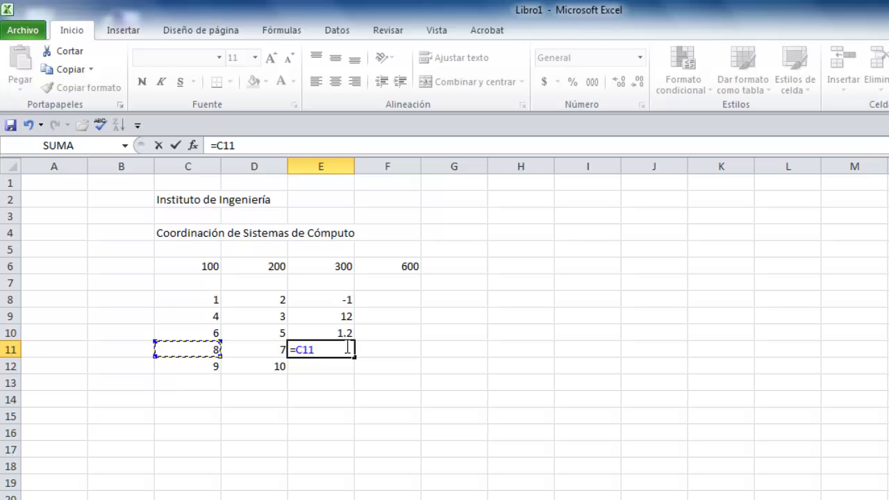
type("^")
left_click(248, 347)
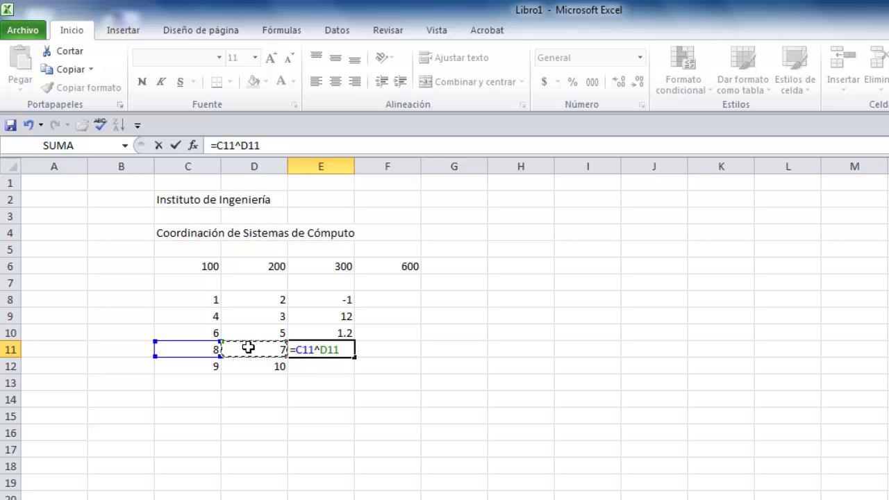
key("Return")
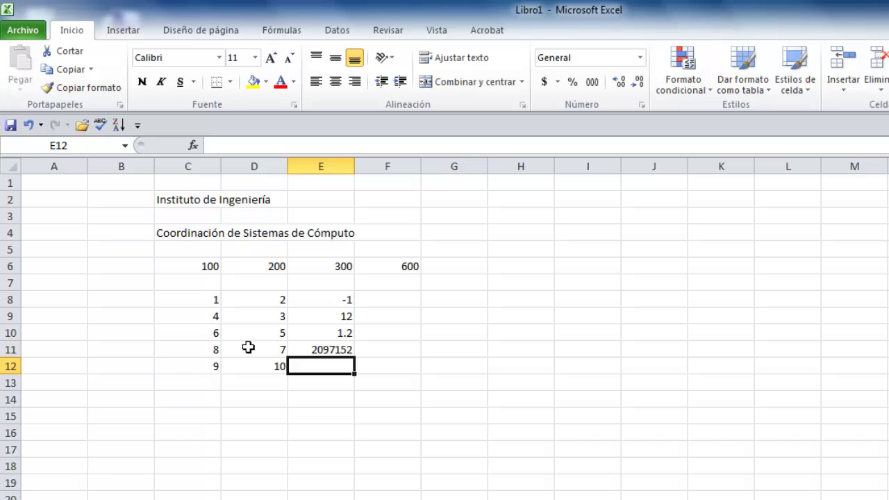
Step: Enter =C12^(1/D12) in E12 to take the tenth root of 9
type("=")
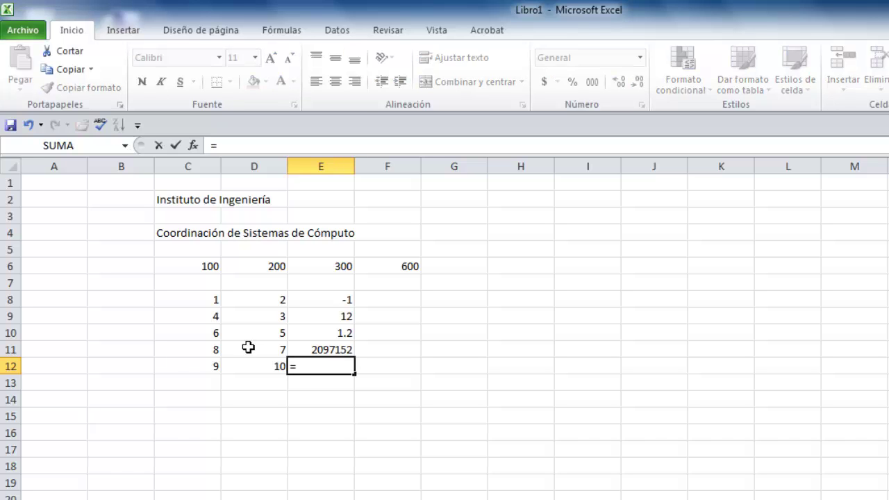
left_click(199, 366)
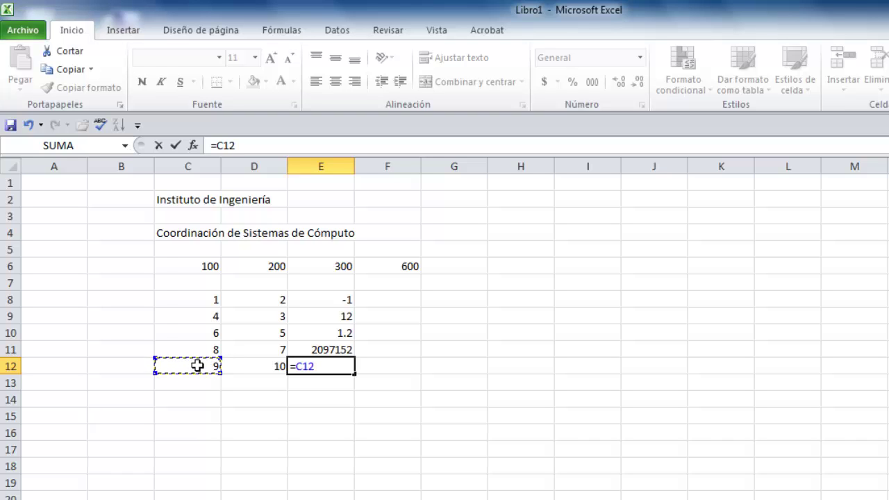
type("^(")
type("1/")
left_click(260, 366)
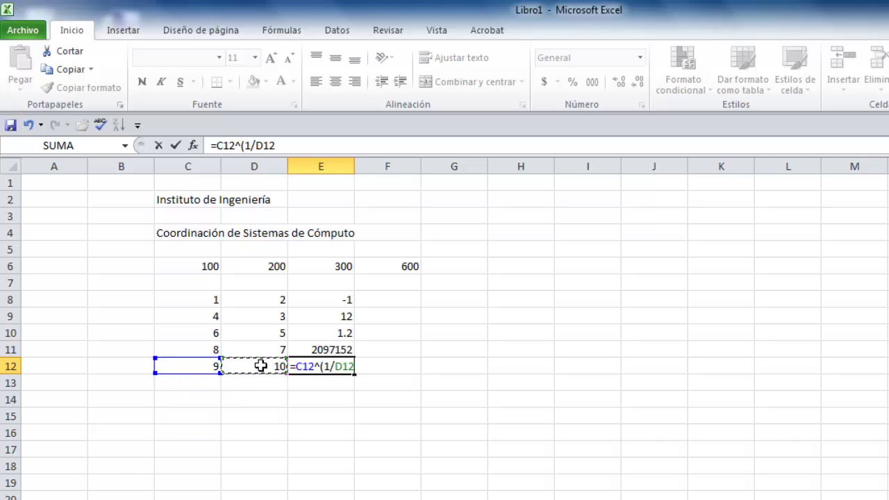
type(")")
key("Return")
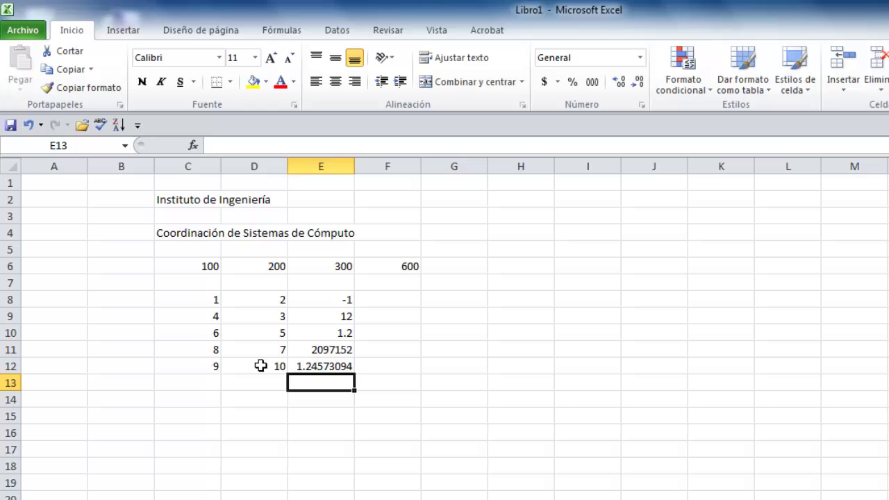
key("Up")
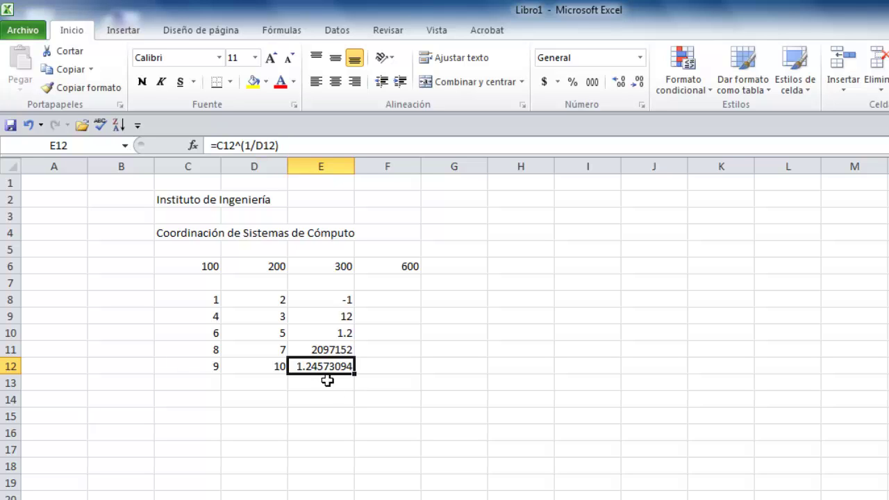
left_click(279, 144)
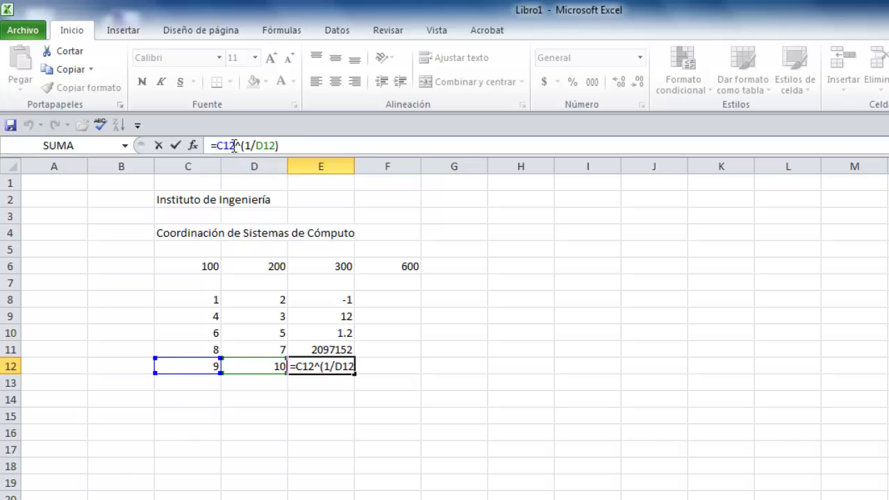
left_click_drag(235, 145, 240, 146)
left_click(244, 145)
left_click_drag(244, 146, 276, 145)
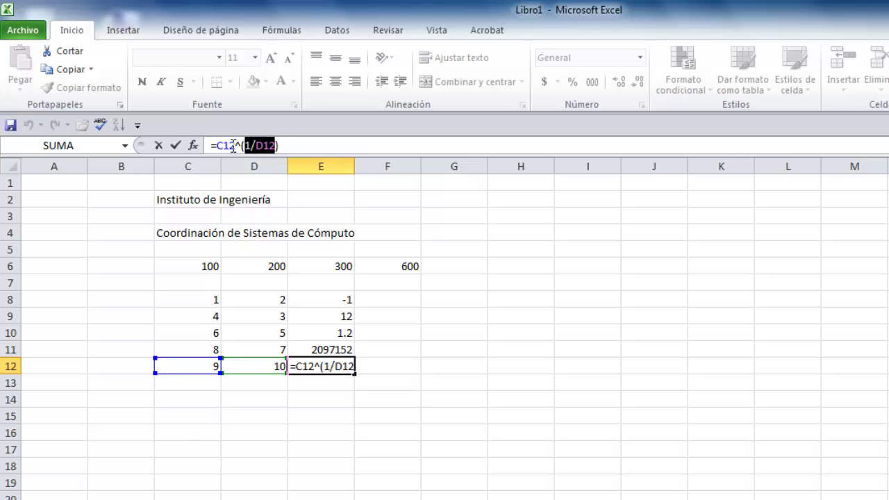
left_click_drag(217, 146, 236, 146)
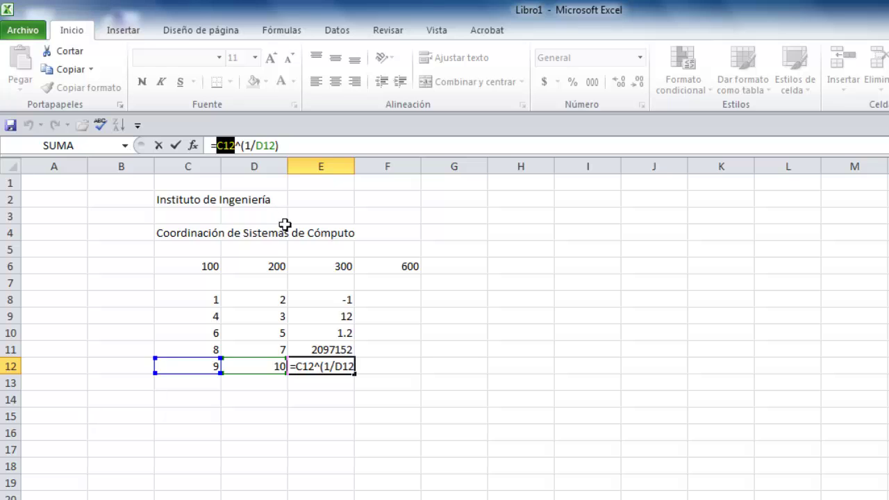
left_click(287, 146)
Step: Begin a SUMA formula in C13, typed as =suma( with the range still to come
key("Return")
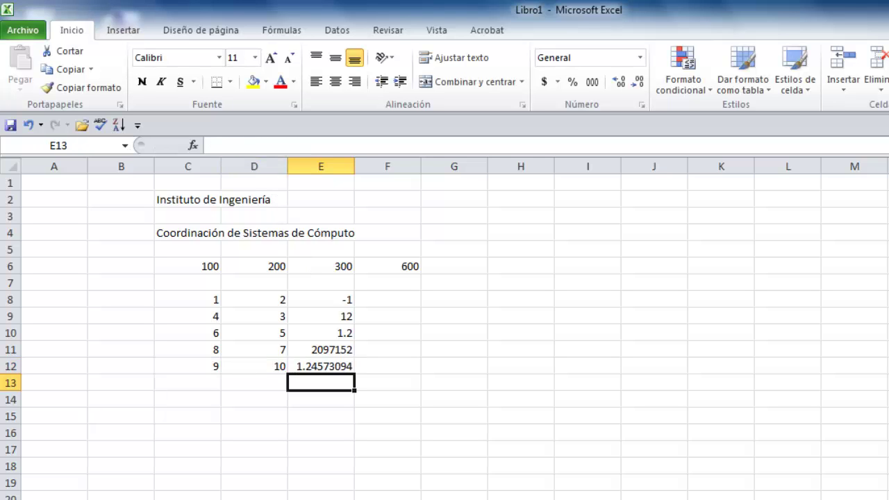
key("Left")
key("Left")
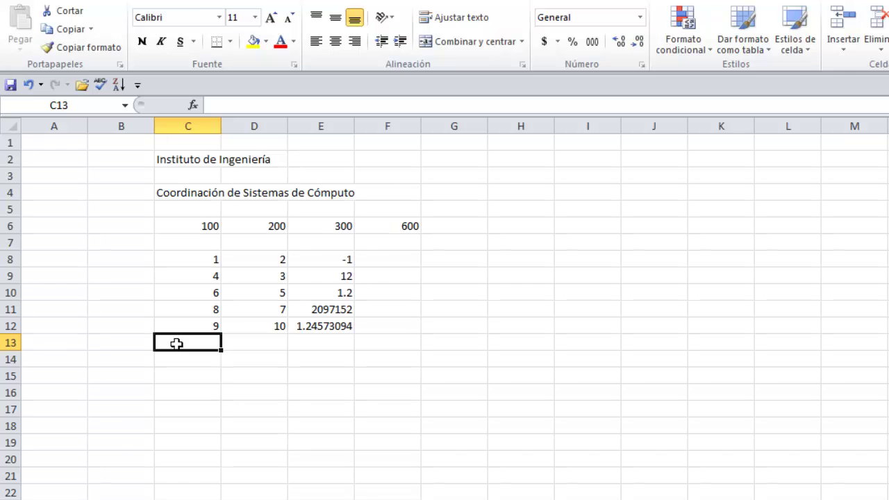
type("=")
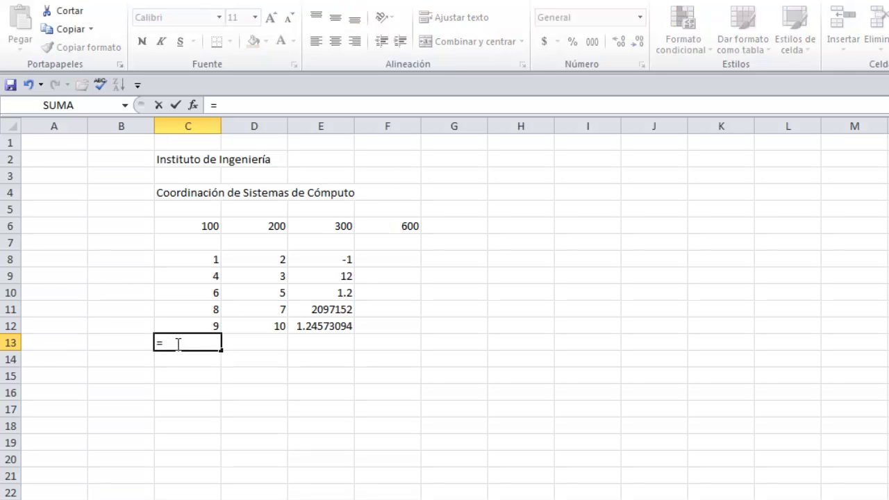
type("su")
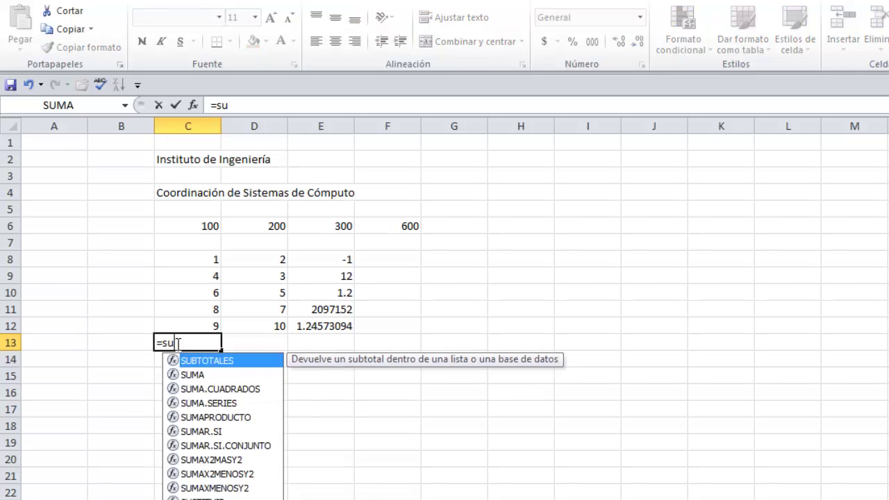
type("ma")
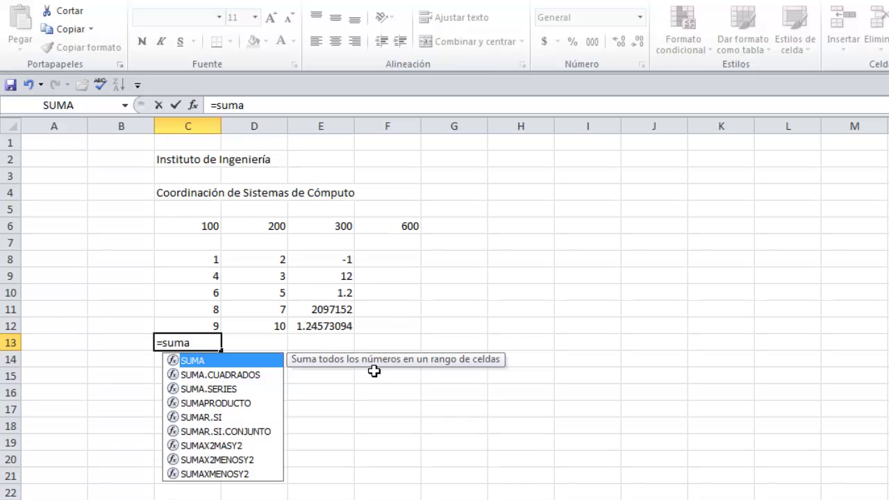
type("(")
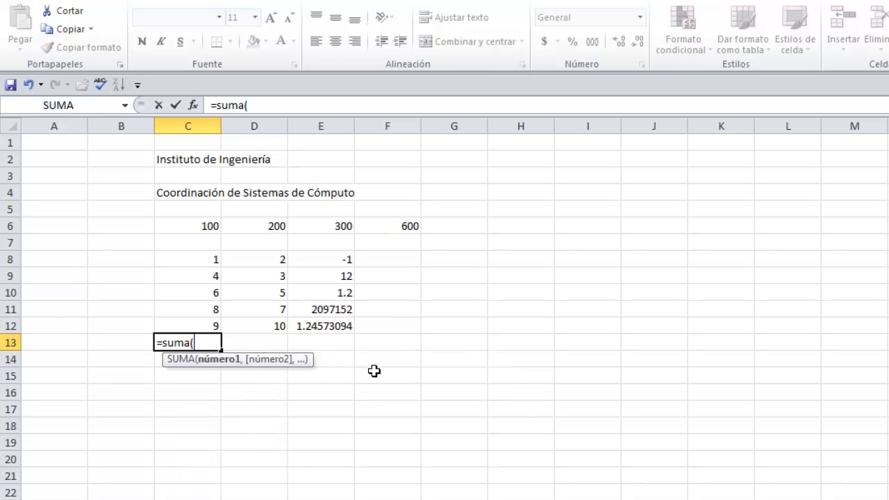
Step: Complete C13 as =SUMA(C8:C12), totaling column C to 28
left_click_drag(187, 257, 186, 324)
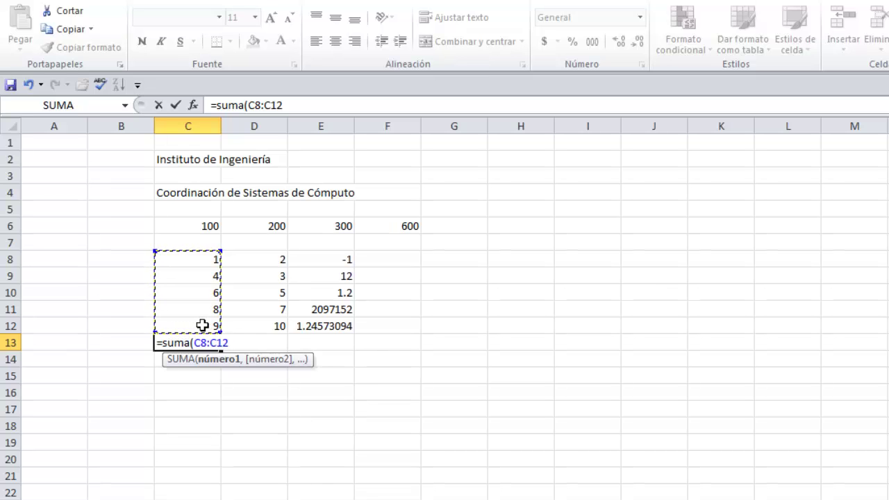
type(")")
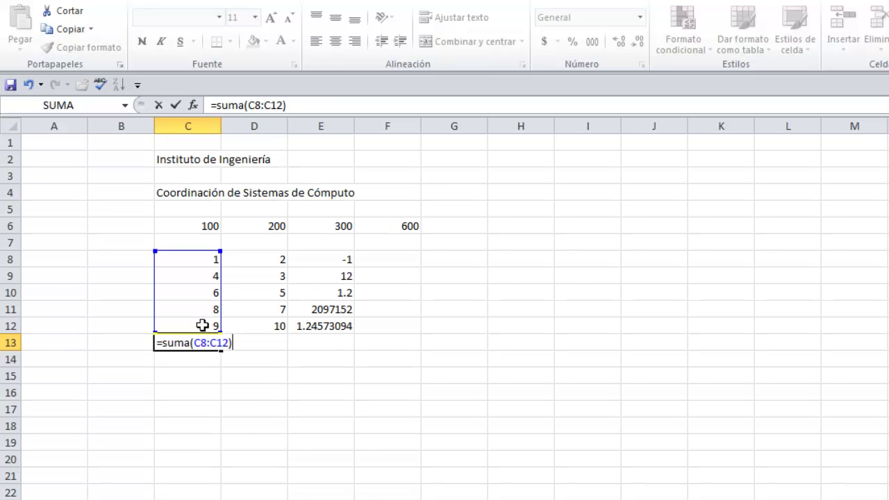
key("Return")
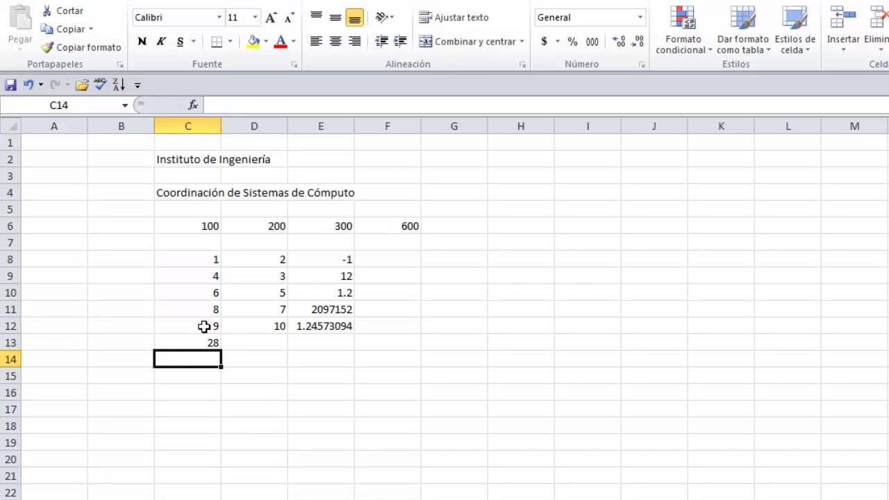
left_click(188, 340)
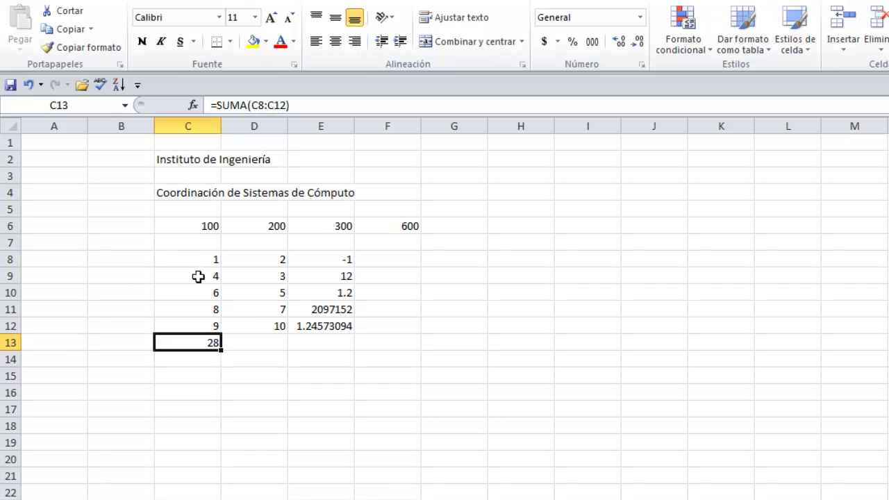
left_click(271, 342)
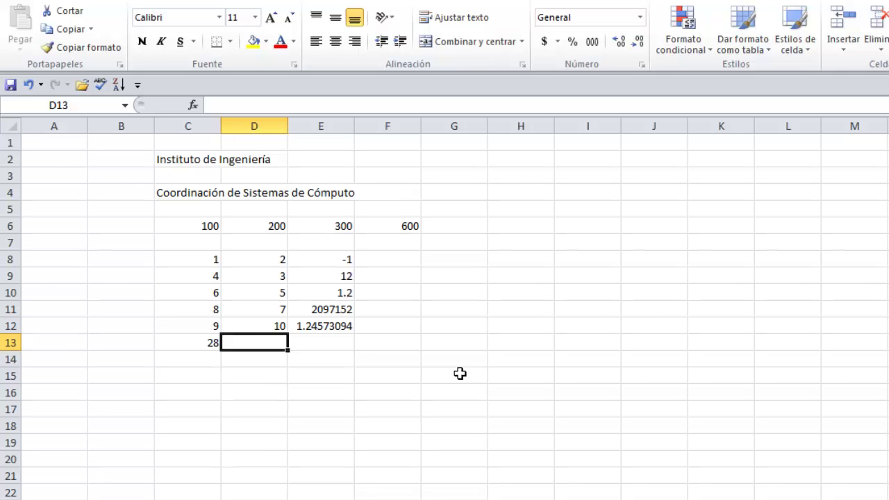
Step: Enter =SUMA(D8:D12) in D13 to total column D as 27
type("=")
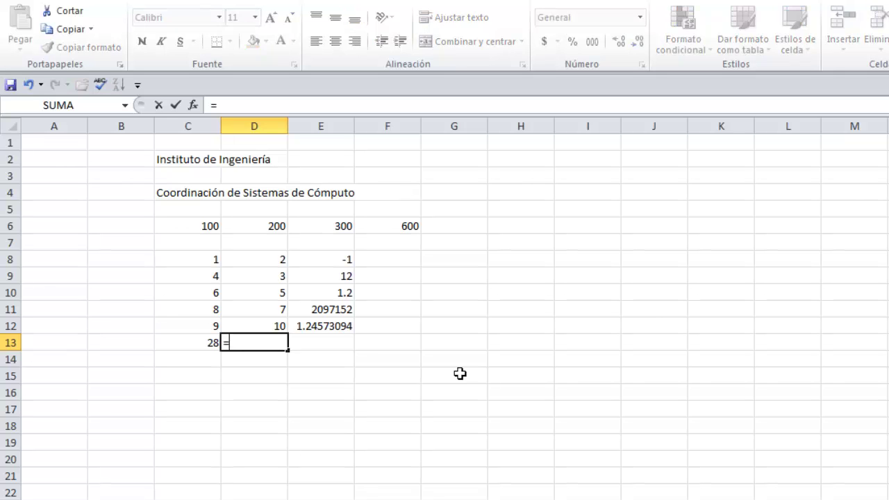
type("suma")
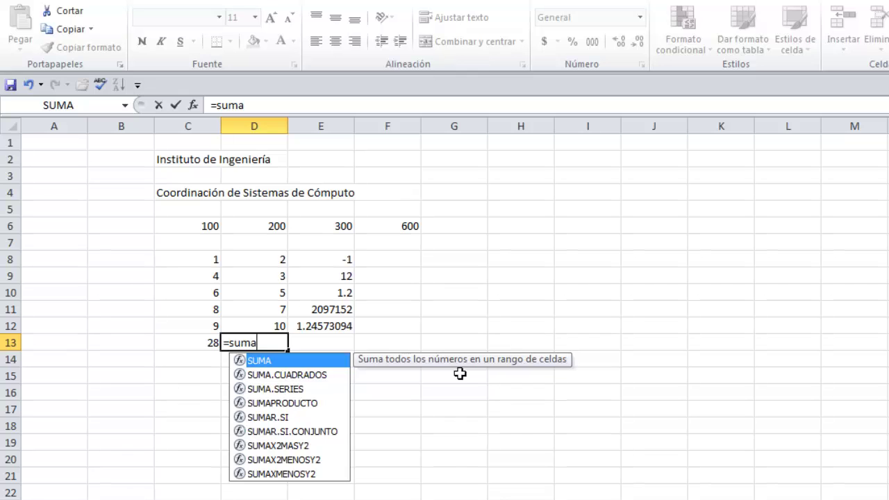
type("(")
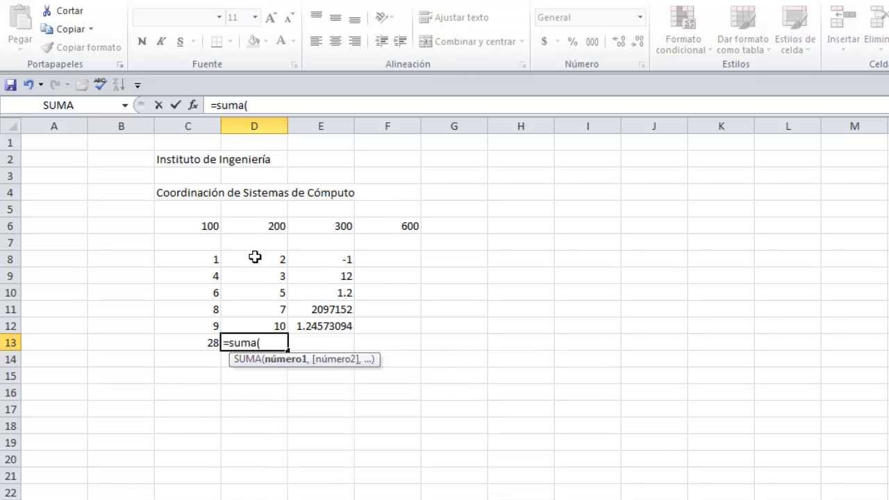
left_click(254, 257)
left_click_drag(255, 256, 261, 326)
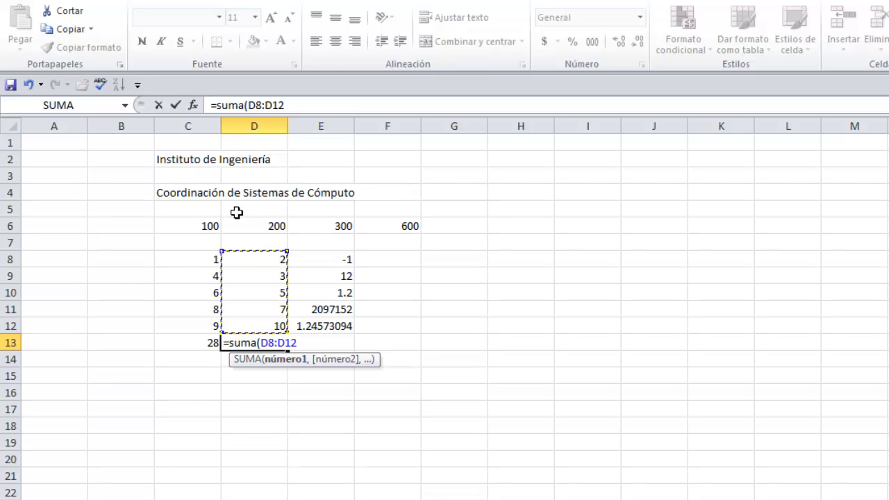
type(")")
key("Return")
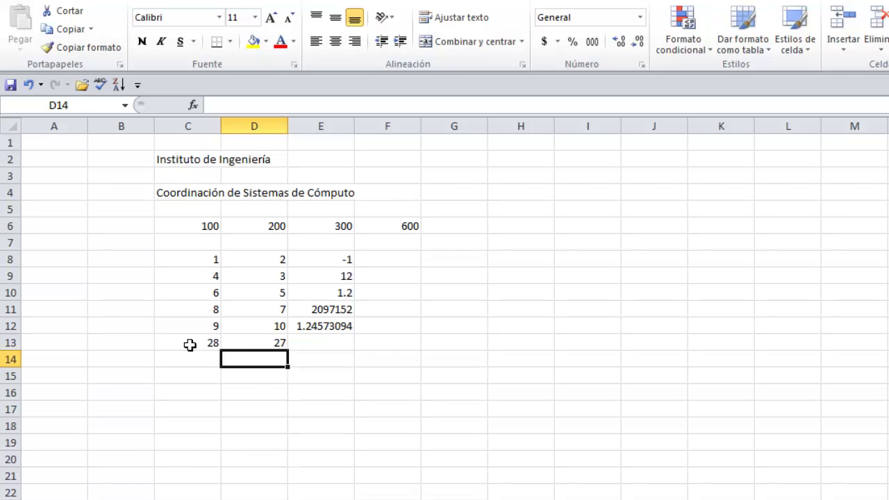
left_click(189, 345)
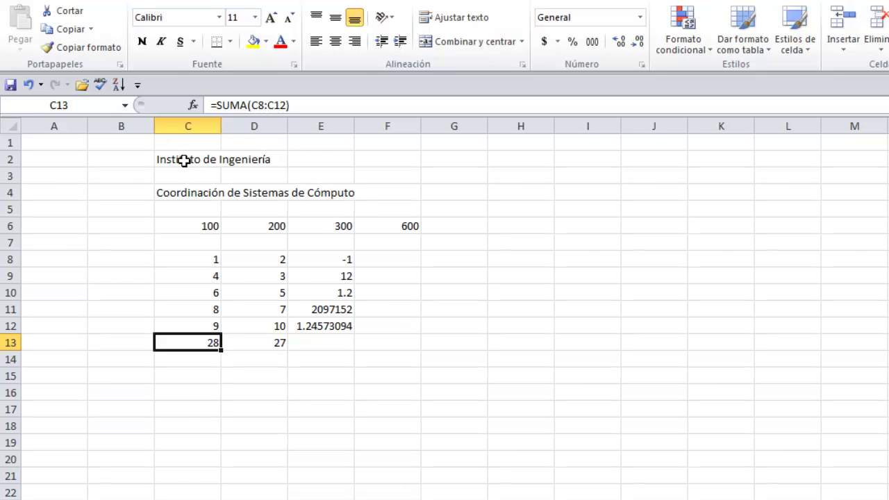
left_click(184, 160)
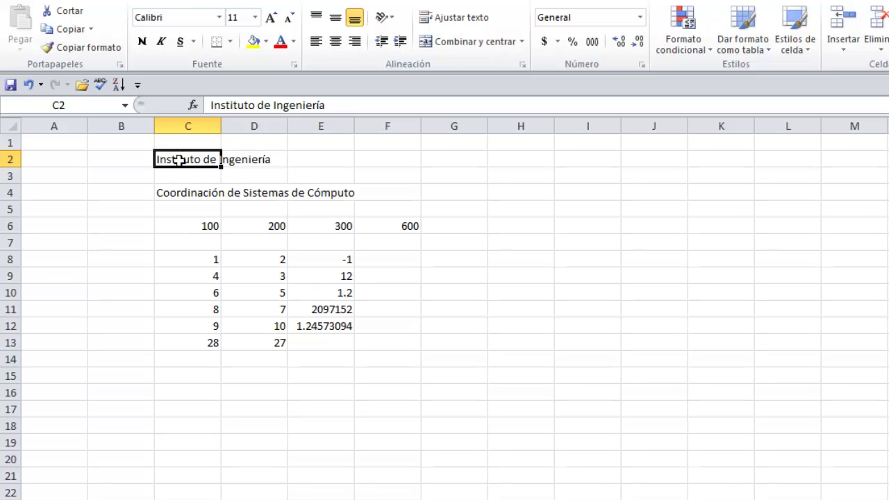
Step: Append 'de la UNAM' to the C2 heading so it reads 'Instituto de Ingeniería de la UNAM'
double_click(179, 159)
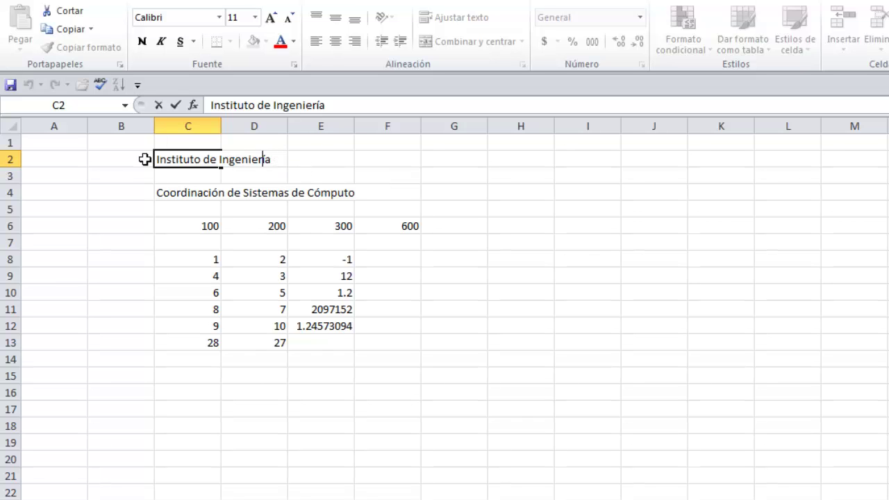
left_click(273, 159)
type("de la UNAM")
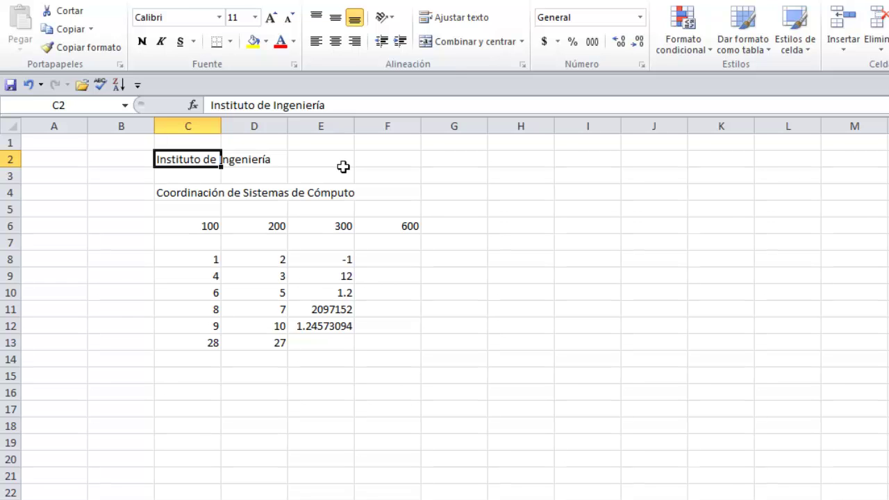
double_click(185, 159)
left_click(280, 160)
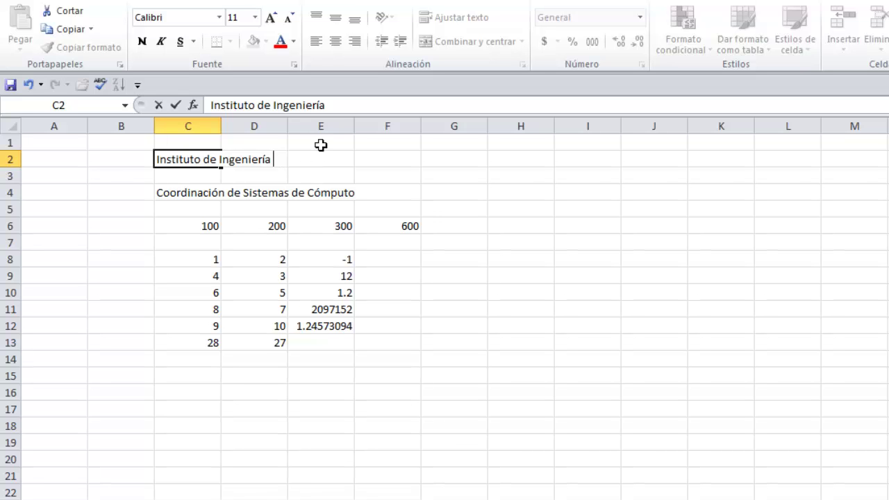
type("de la UNAM")
key("Return")
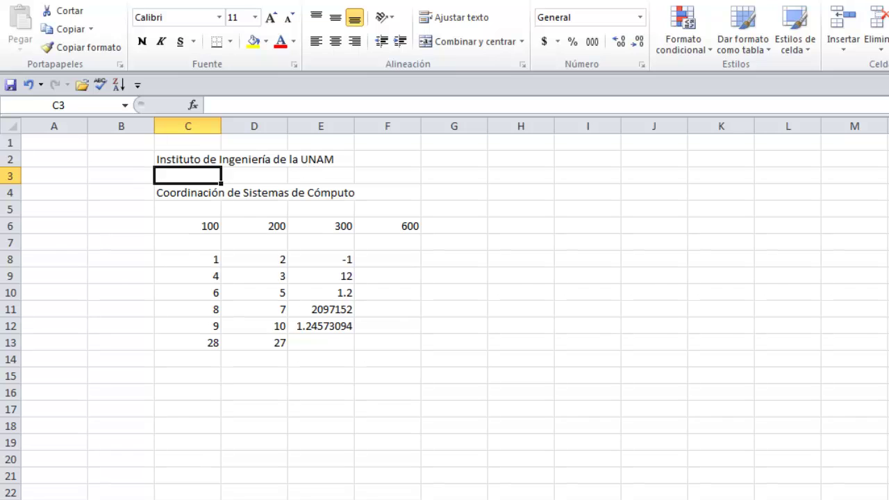
key("Down")
key("Down")
key("Down")
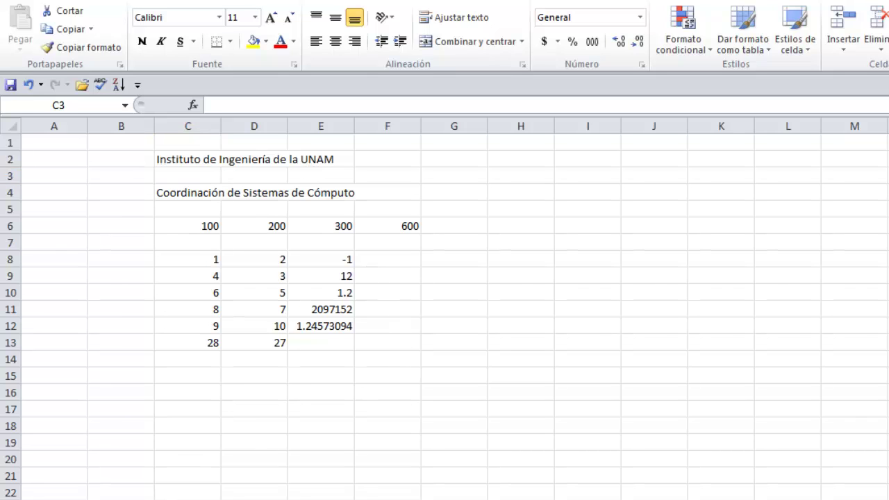
Step: Change the value in C6 to 300
left_click(190, 225)
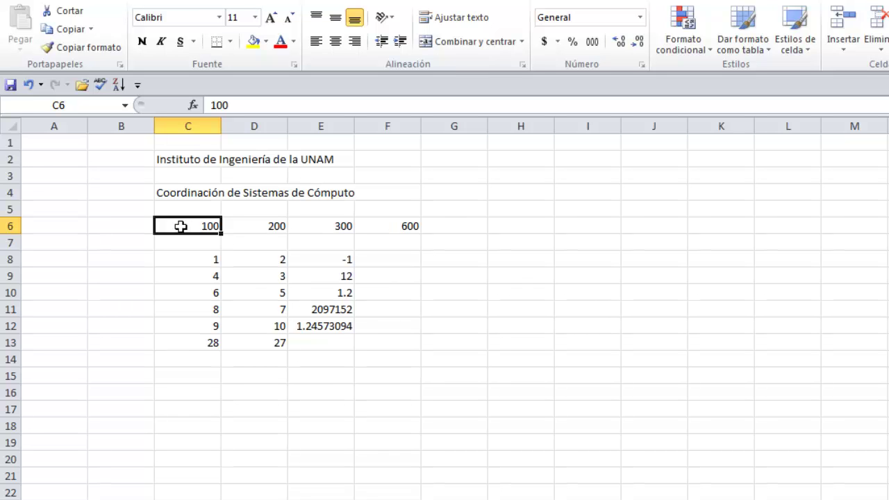
type("30")
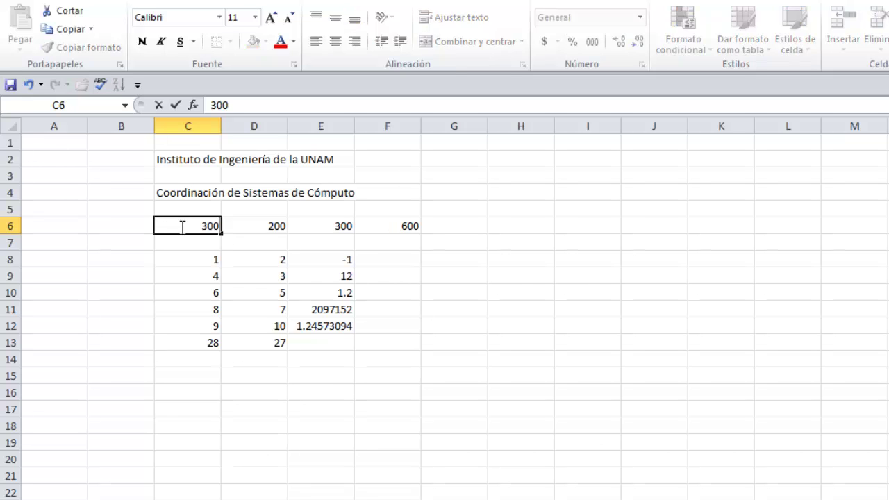
key("Return")
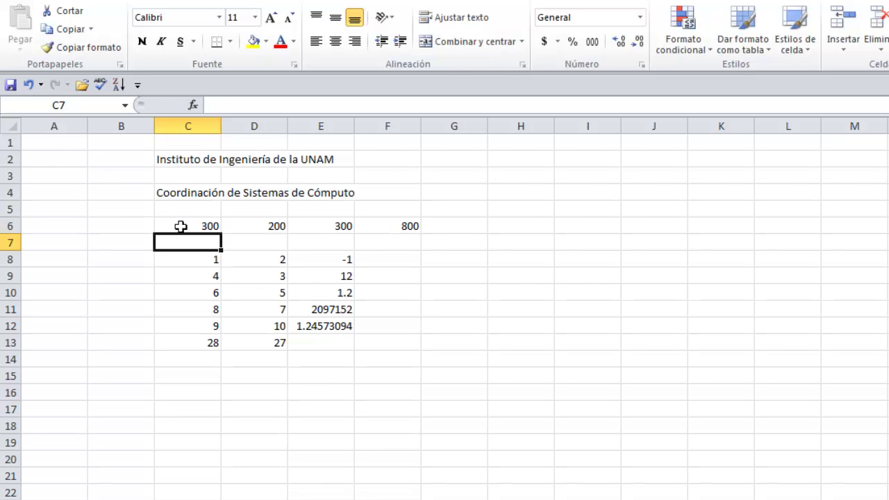
left_click(180, 227)
Step: Change D6 from 200 to 300, bringing the F6 total to 900
key("Right")
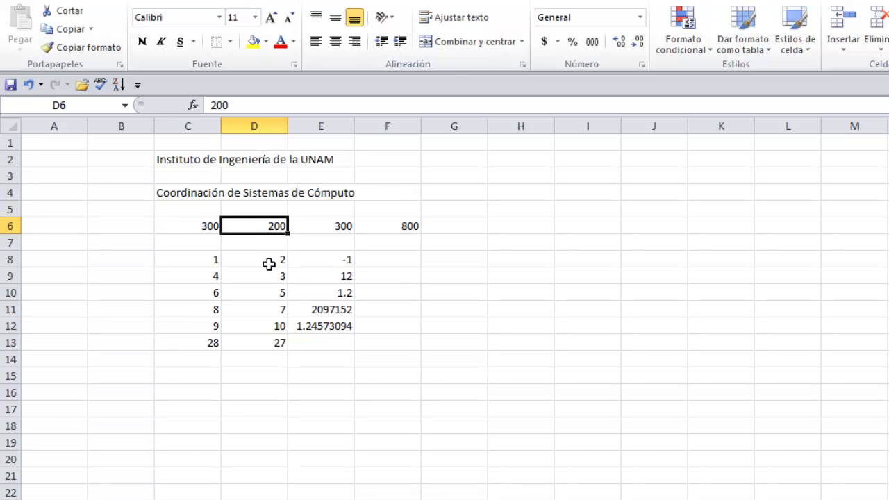
double_click(242, 219)
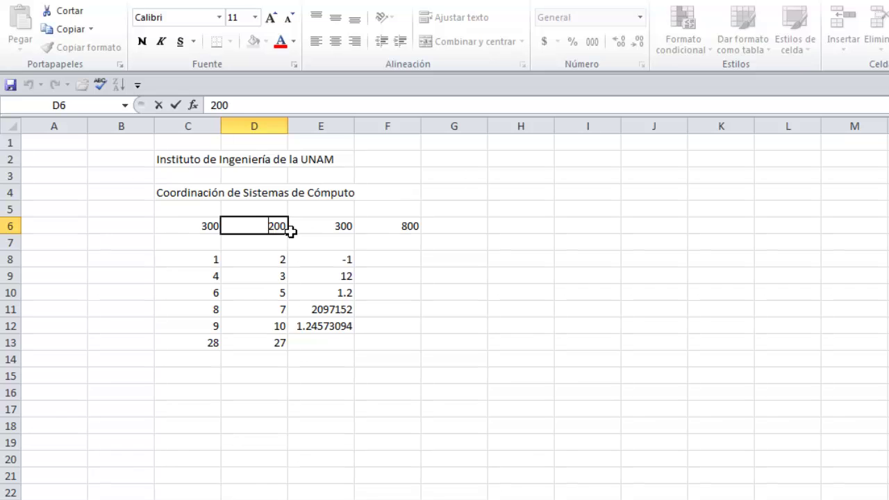
key("Delete")
type("3")
key("Return")
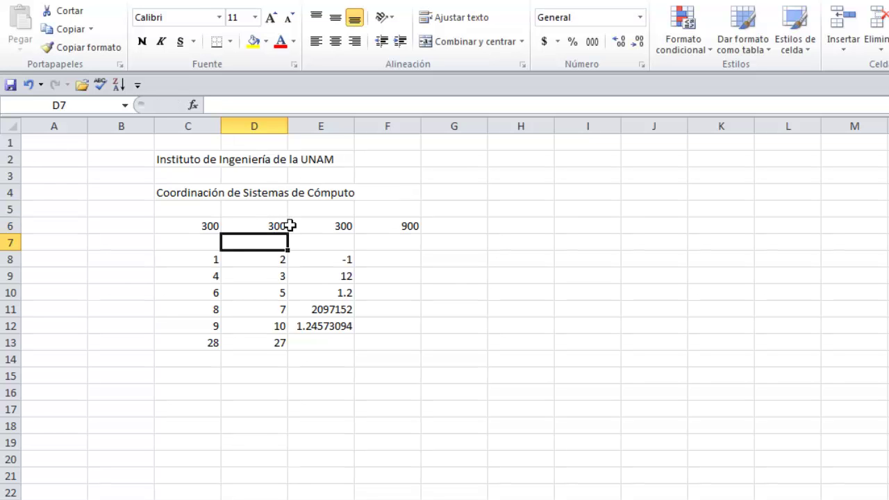
left_click(198, 226)
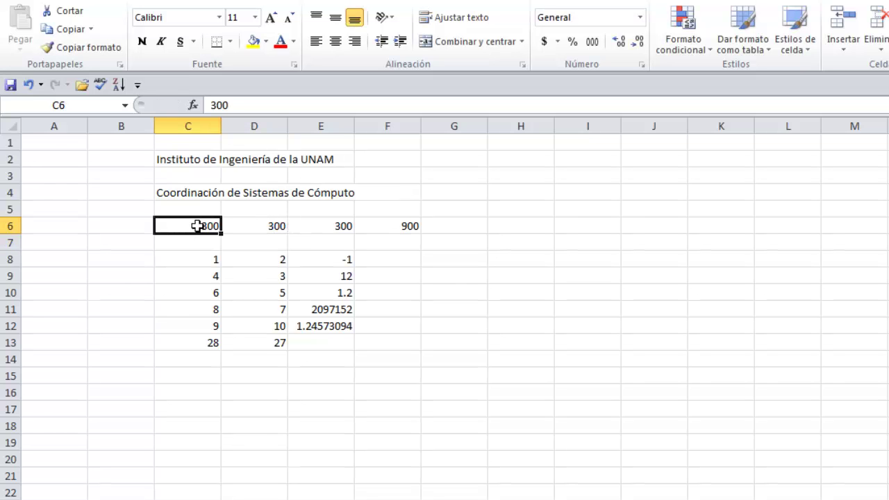
left_click(255, 227)
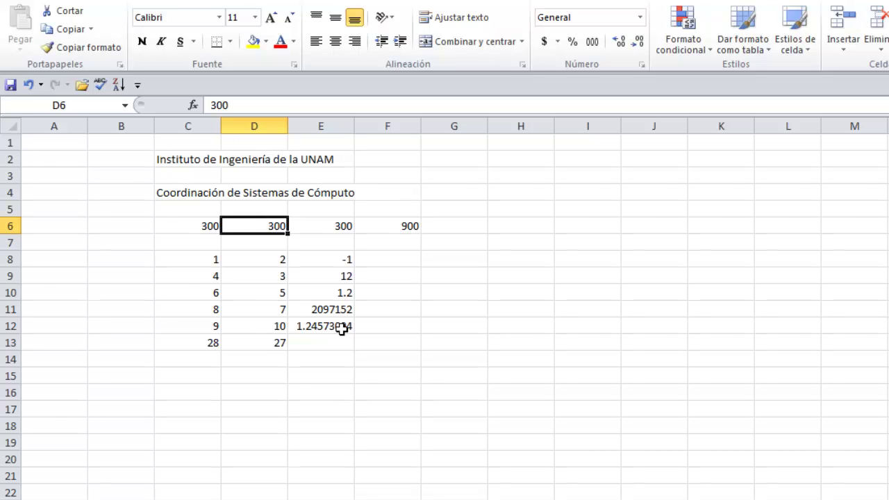
left_click(201, 344)
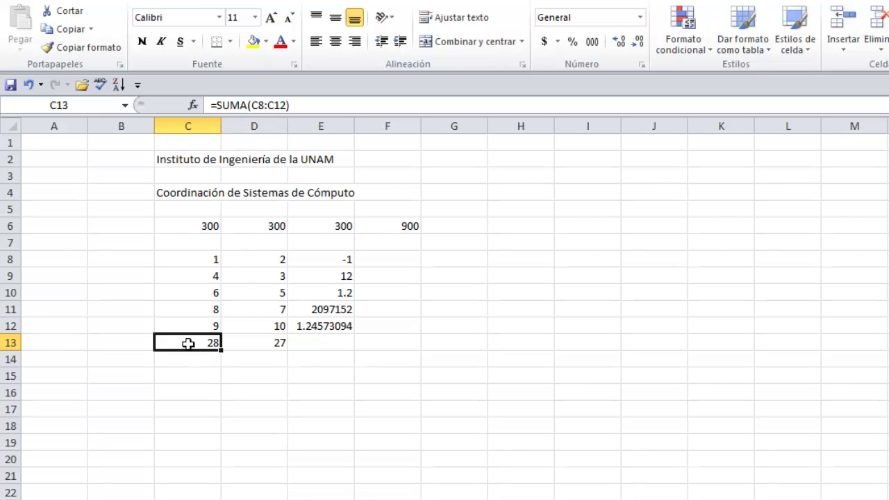
Step: Widen C13's SUMA range from C8:C12 to C8:E12, giving 2097220.45
double_click(189, 343)
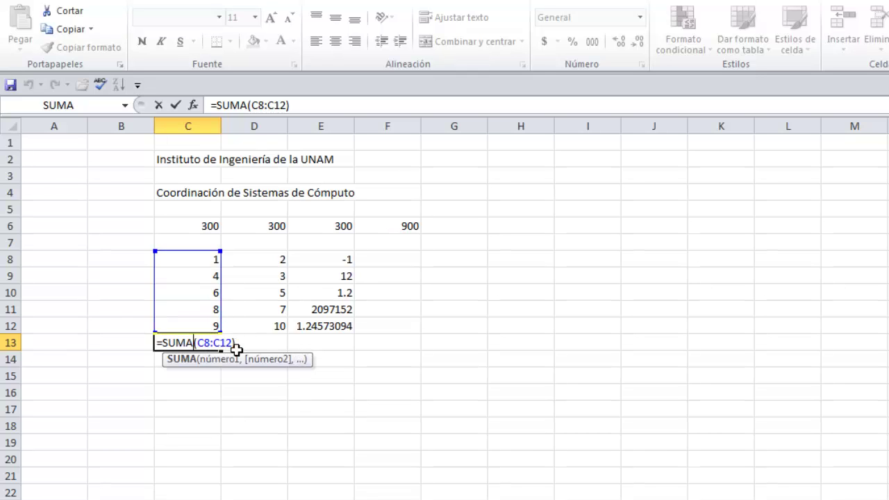
left_click_drag(198, 342, 235, 343)
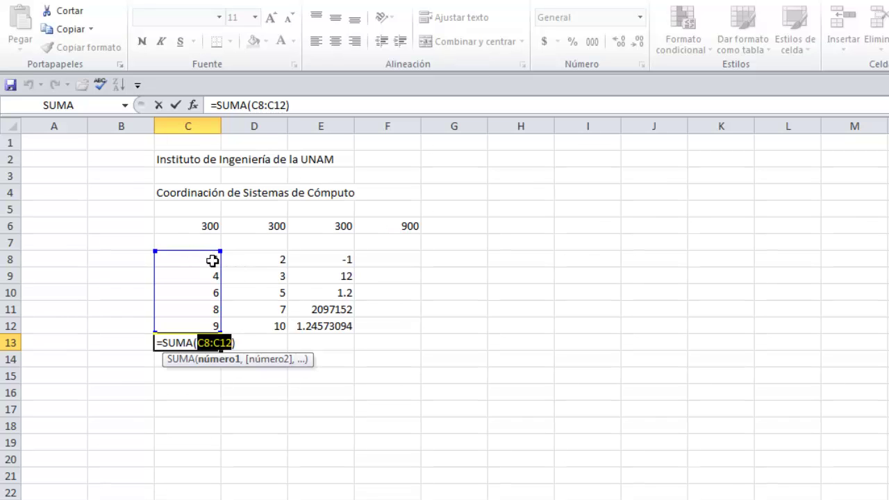
key("BackSpace")
mouse_move(189, 261)
left_mouse_down()
mouse_move(299, 279)
mouse_move(304, 321)
left_mouse_up()
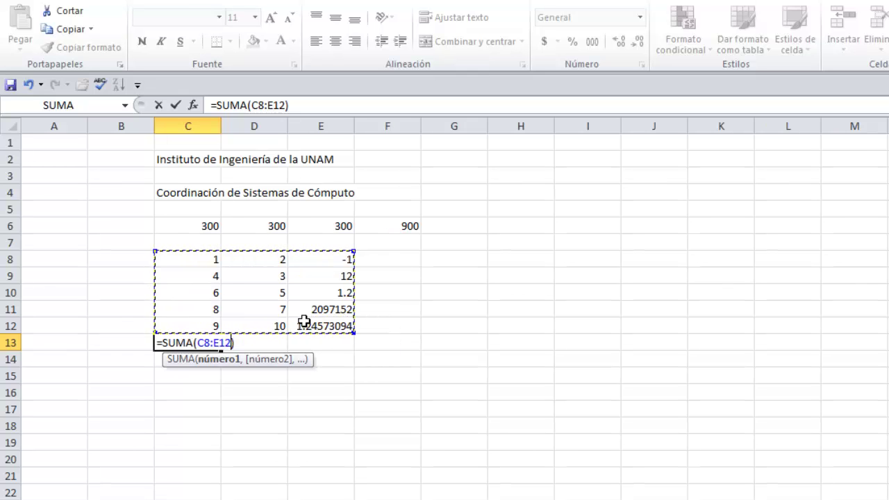
key("Return")
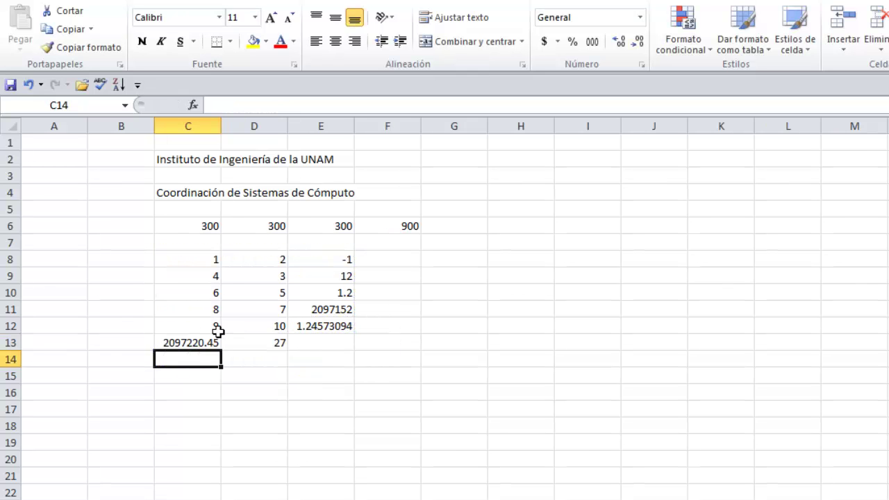
Step: Narrow C13's SUMA range to C8:E11 so it shows 2097200.2
left_click(189, 345)
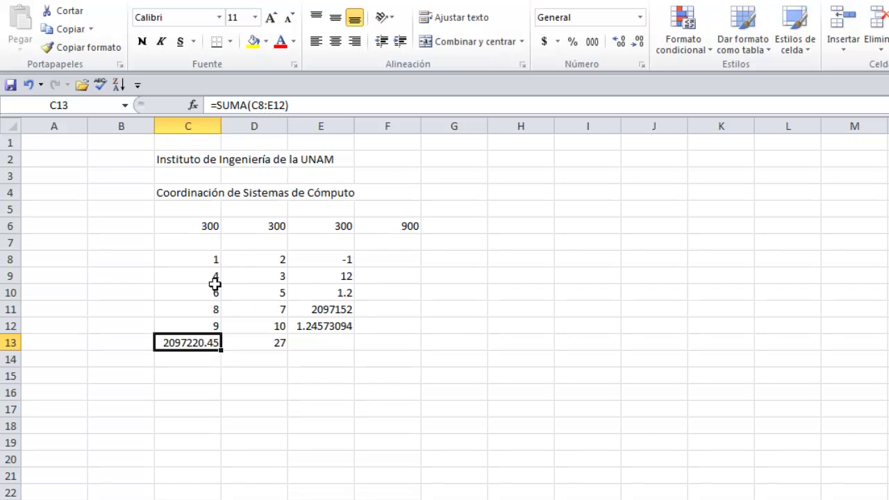
double_click(169, 340)
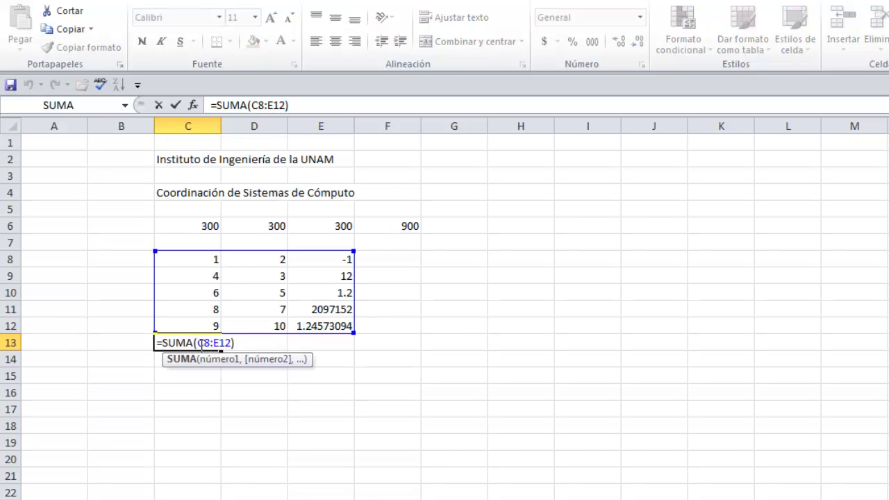
left_click_drag(200, 342, 222, 343)
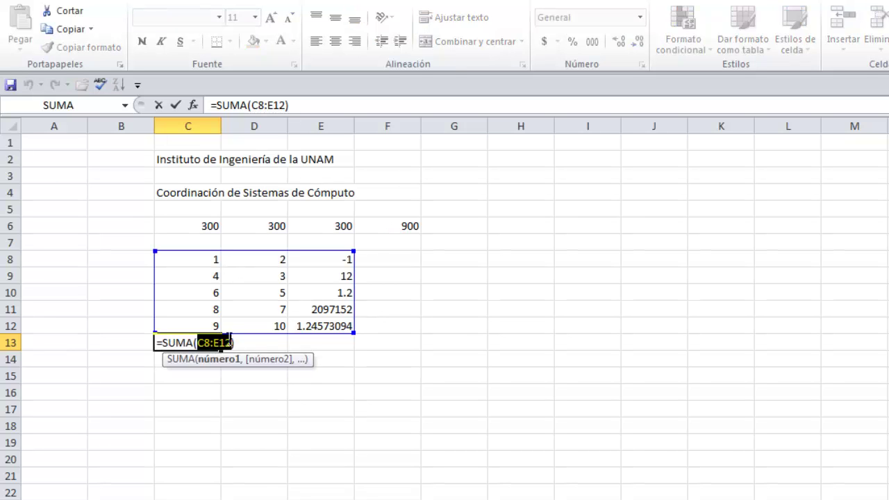
left_click(187, 278)
left_click(306, 266)
left_click(423, 280)
left_click(232, 245)
left_click(187, 257)
left_click(202, 228)
left_click_drag(203, 229, 403, 230)
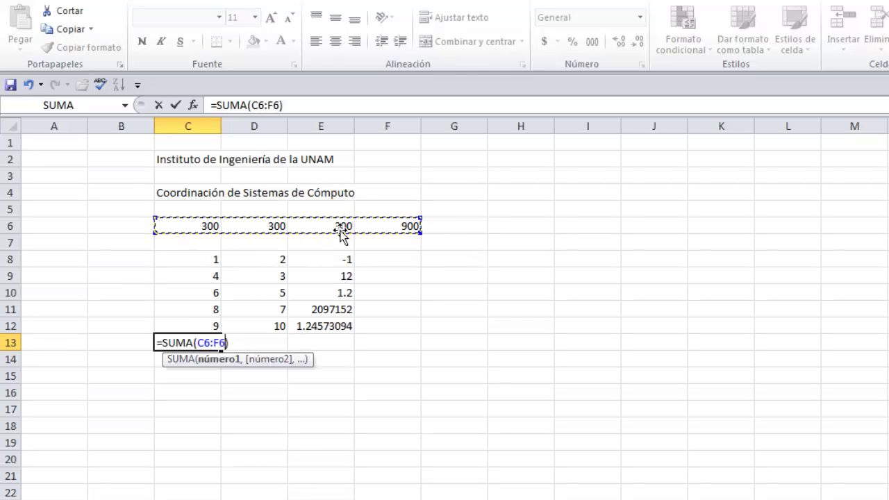
mouse_move(187, 259)
left_mouse_down()
mouse_move(312, 292)
mouse_move(314, 308)
left_mouse_up()
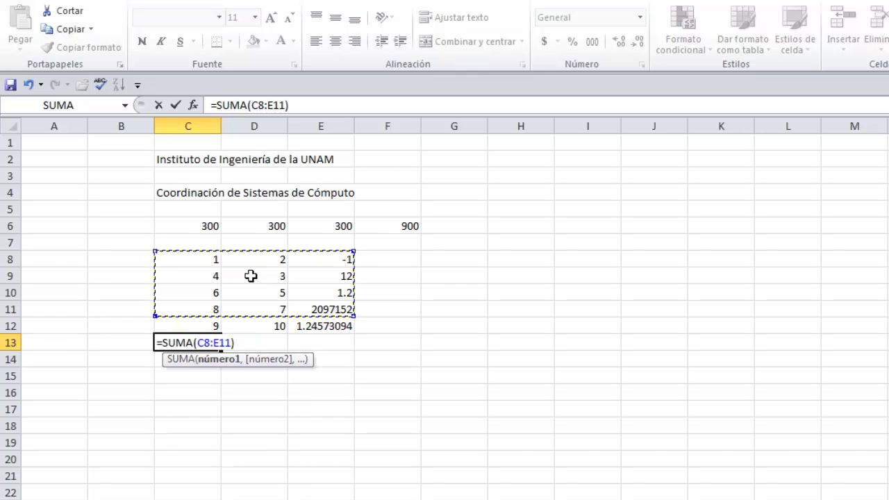
key("Return")
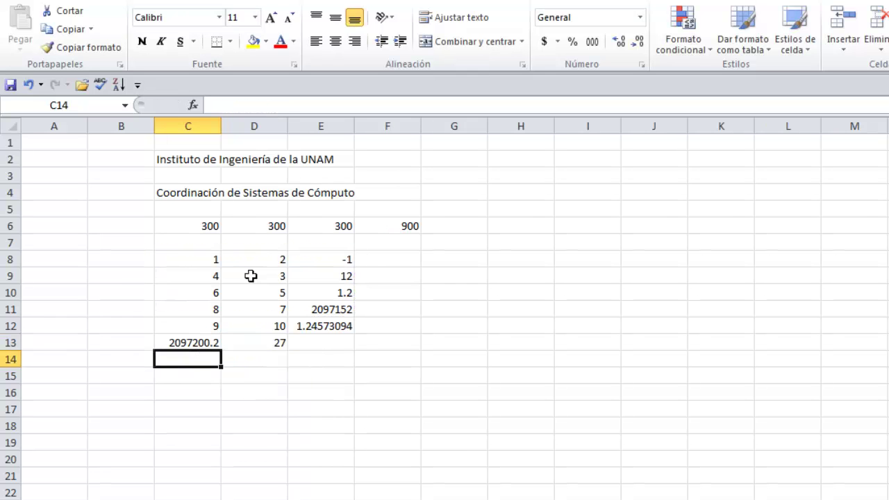
left_click(204, 343)
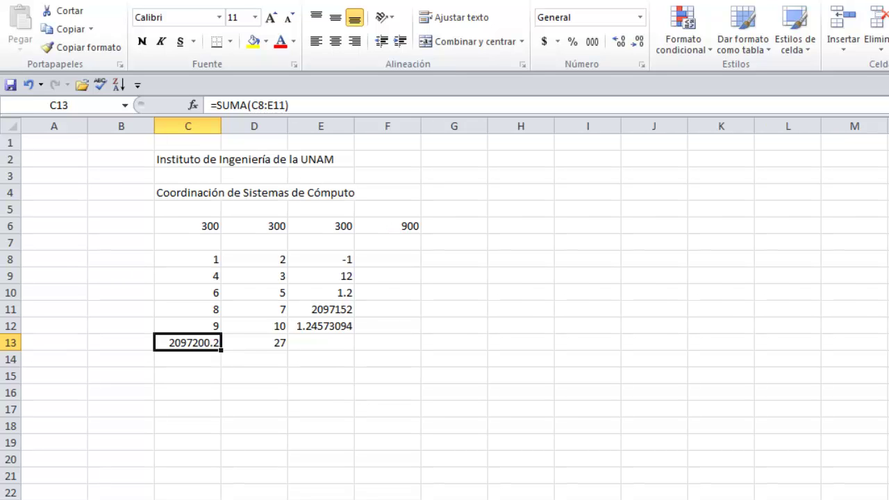